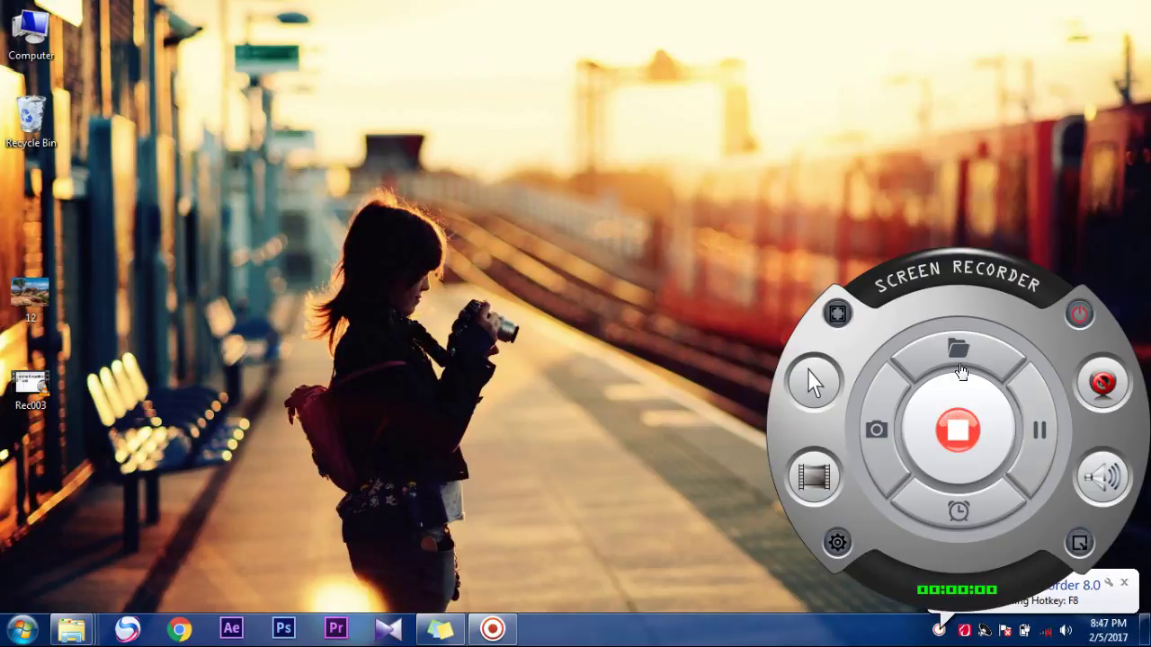
Step: Launch Photoshop and open Arches_Juniper_2_Orig.tif from Explorer in Camera Raw
click(283, 629)
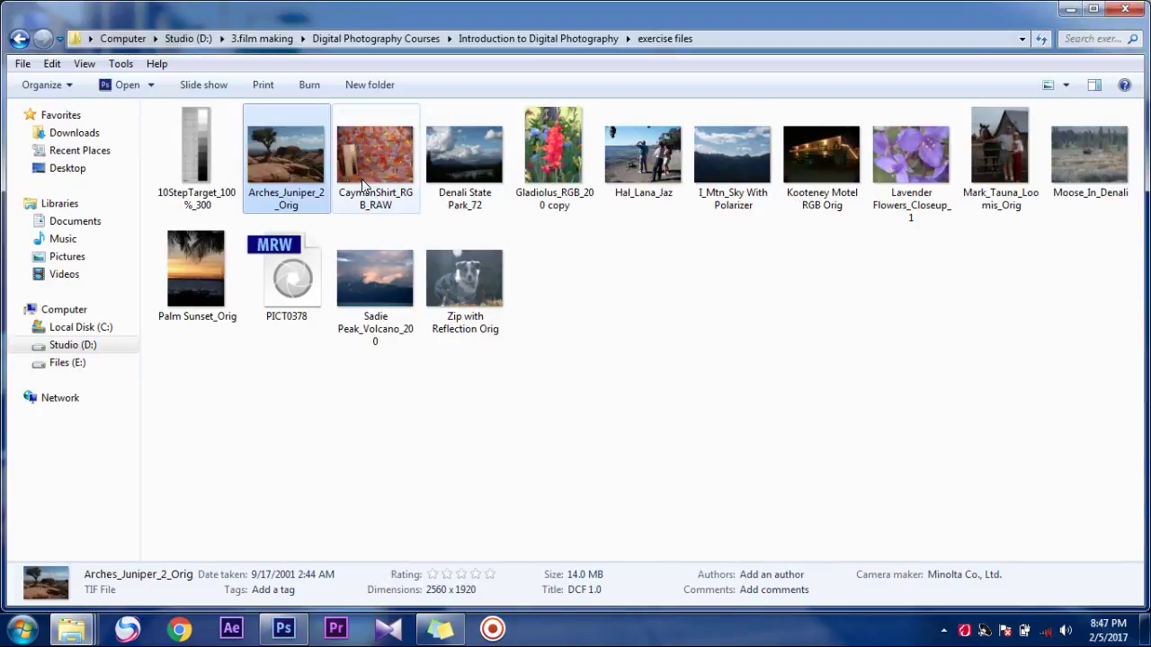
mouse_move(286, 155)
mouse_down()
mouse_move(284, 628)
mouse_move(360, 485)
mouse_up()
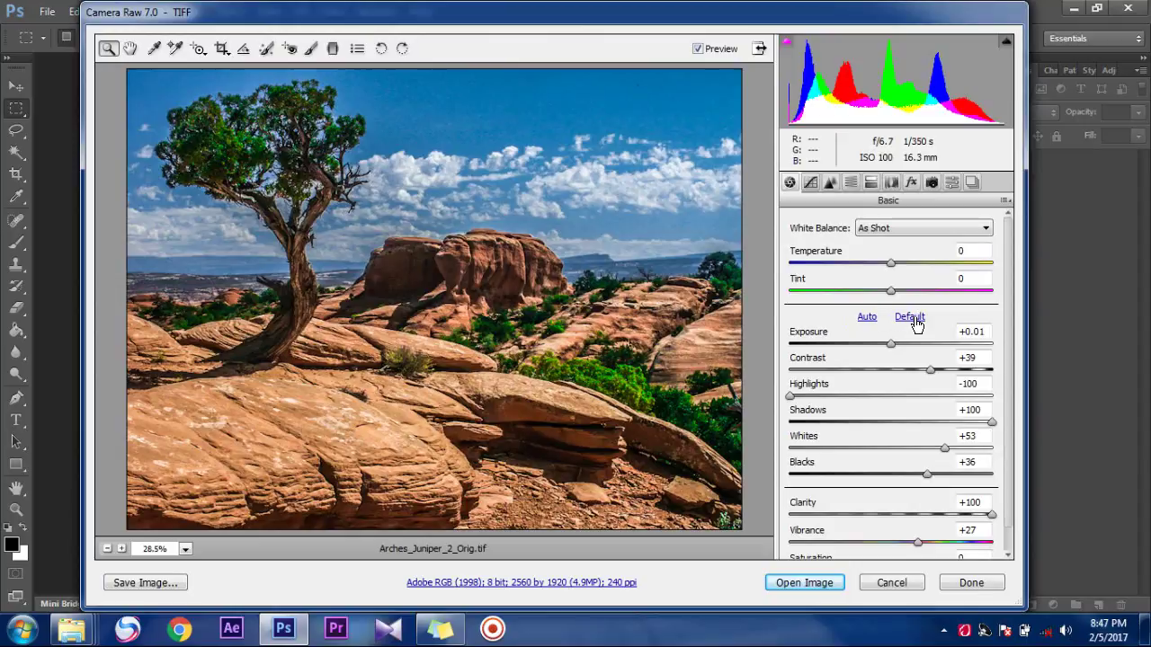
Step: Reset the Basic tone sliders to default and lower Clarity to about +2
click(914, 317)
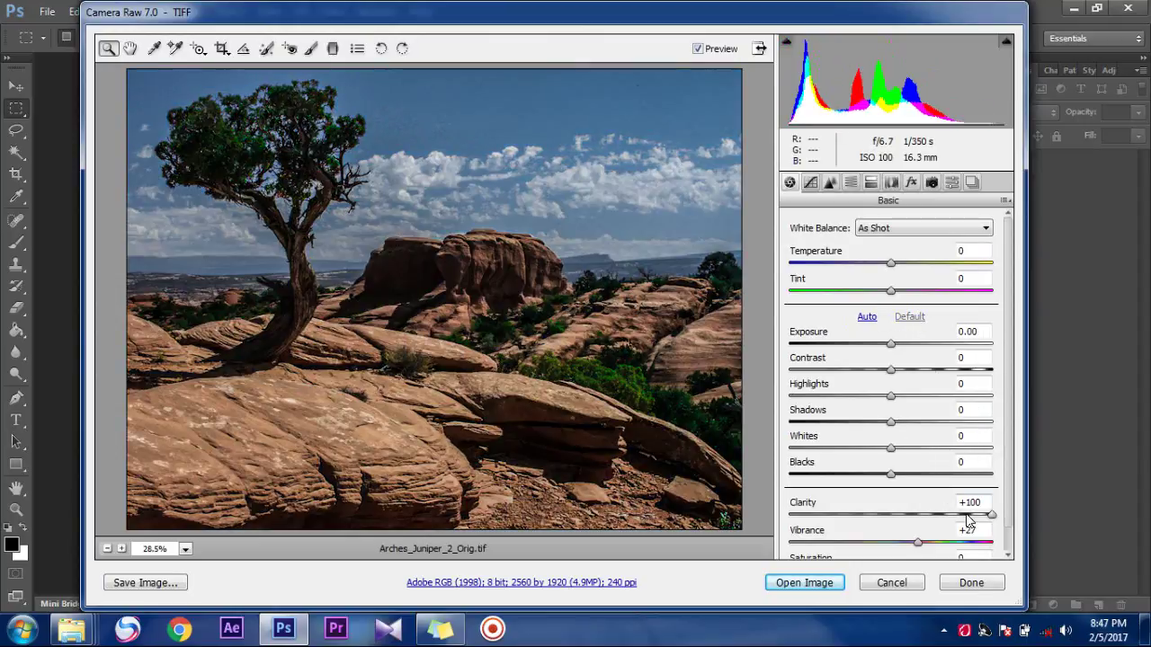
mouse_move(971, 517)
mouse_down()
mouse_move(915, 514)
mouse_move(897, 542)
mouse_up()
click(892, 514)
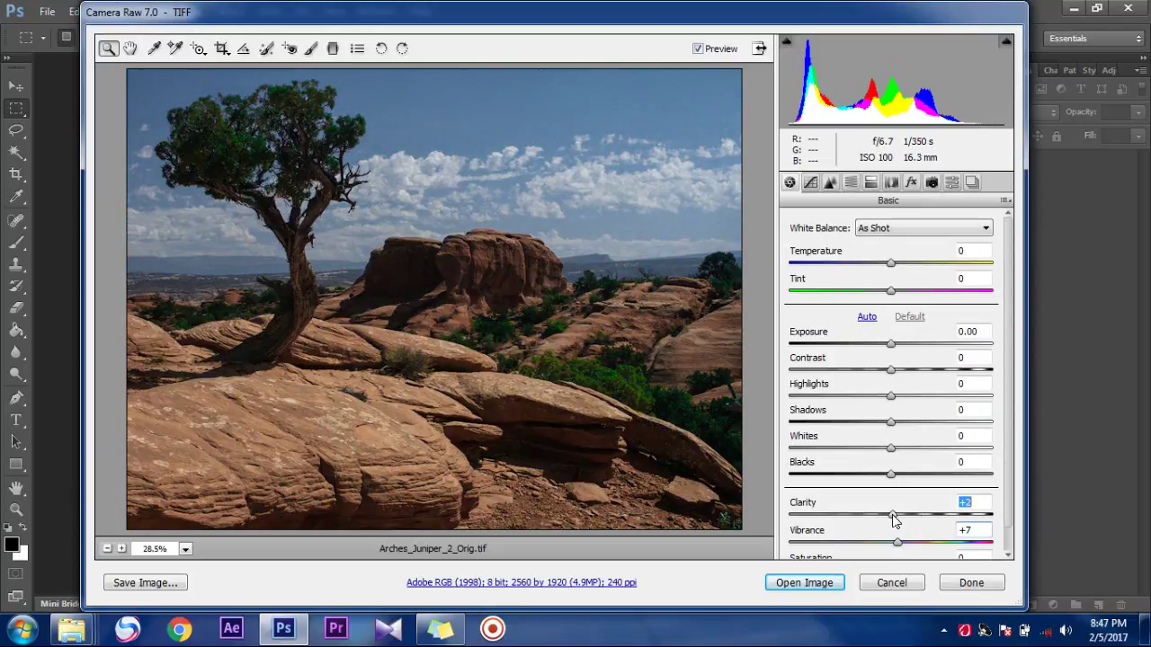
Step: Set every HSL Luminance value to 0
click(850, 182)
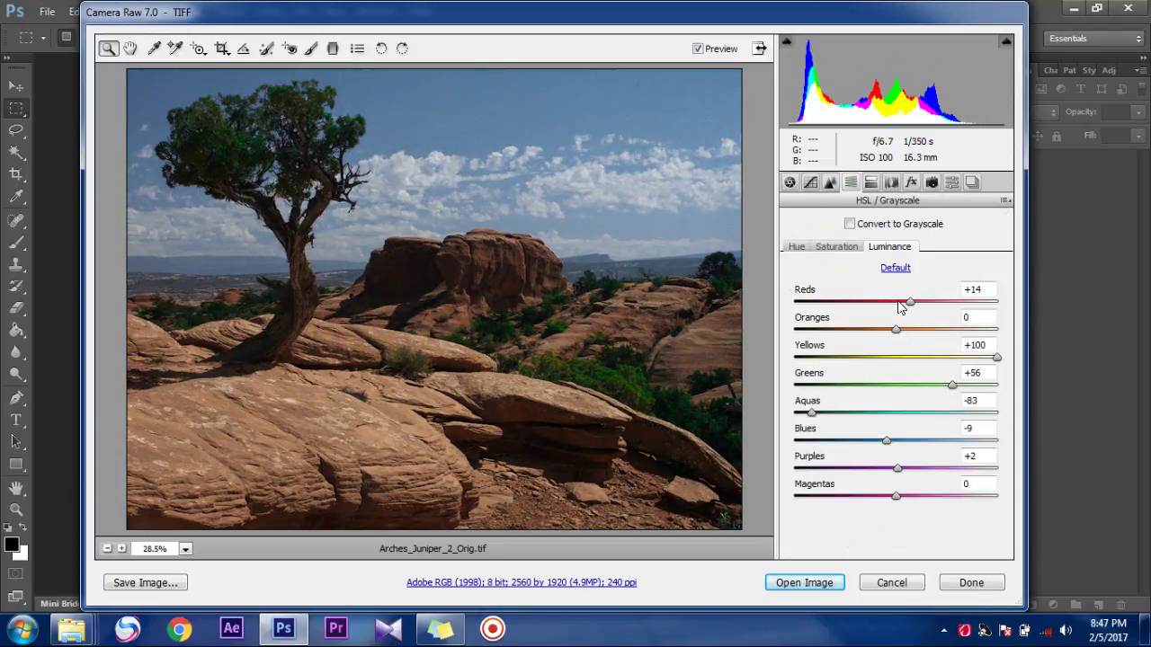
drag(912, 357, 902, 357)
click(970, 290)
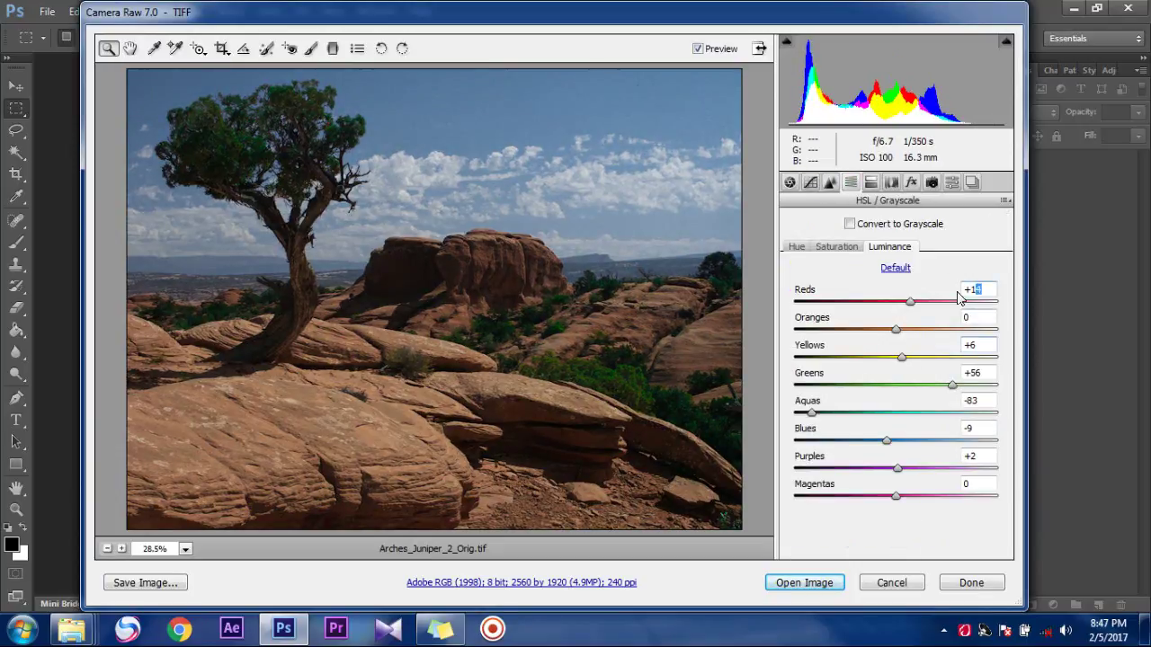
text(0)
click(980, 344)
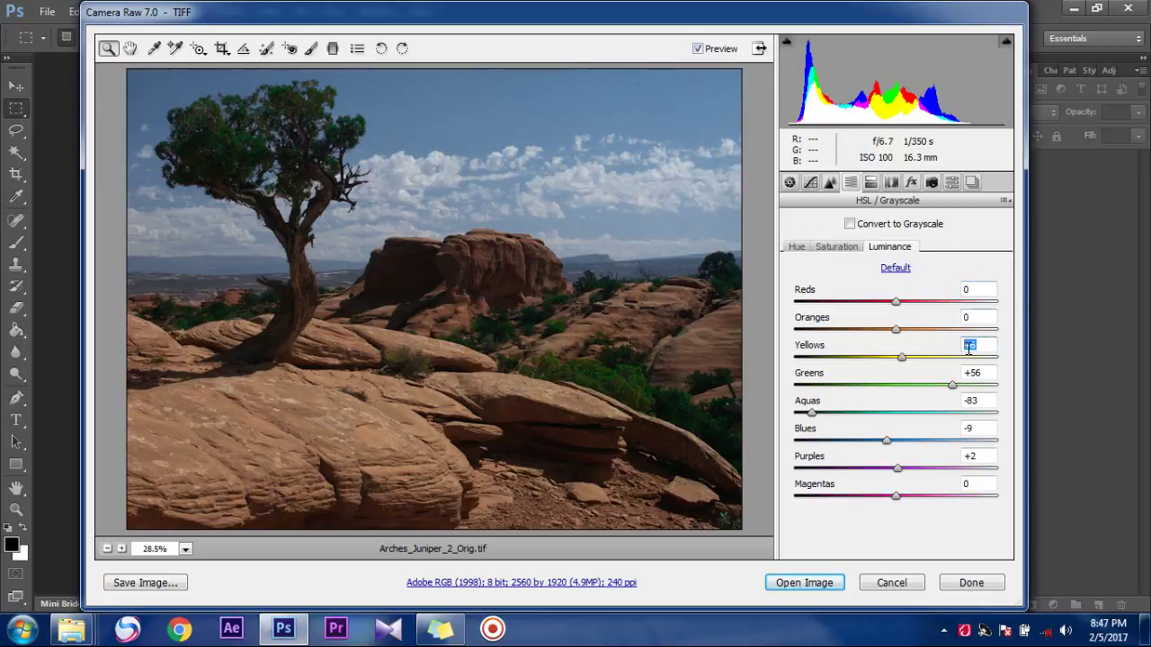
text(0)
key(Tab)
text(0)
key(Tab)
text(0)
key(Tab)
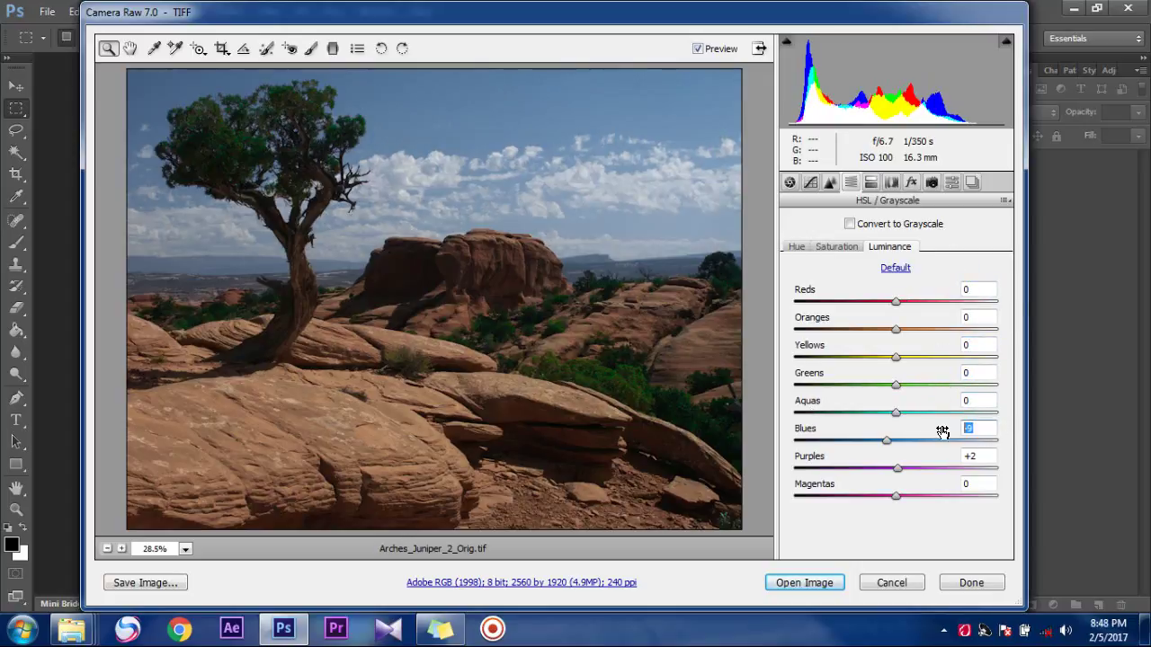
text(0)
key(Tab)
text(0)
key(Tab)
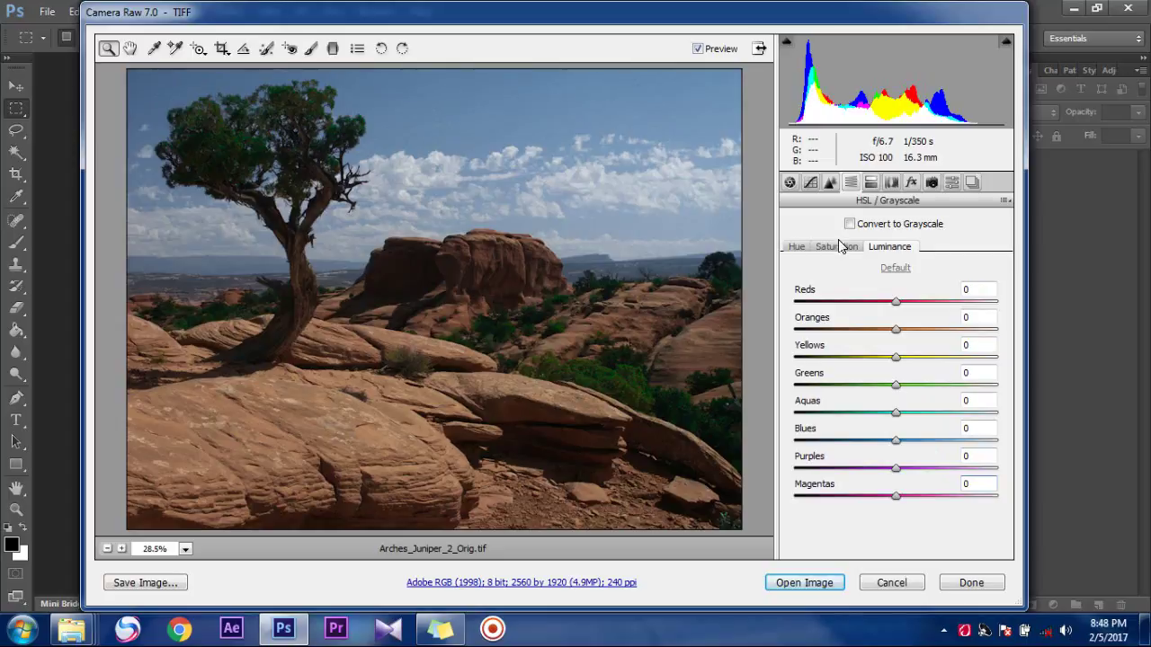
Step: Set the HSL Saturation values for Greens, Aquas and Blues to 0
click(838, 246)
click(971, 344)
key(Tab)
text(0)
key(Tab)
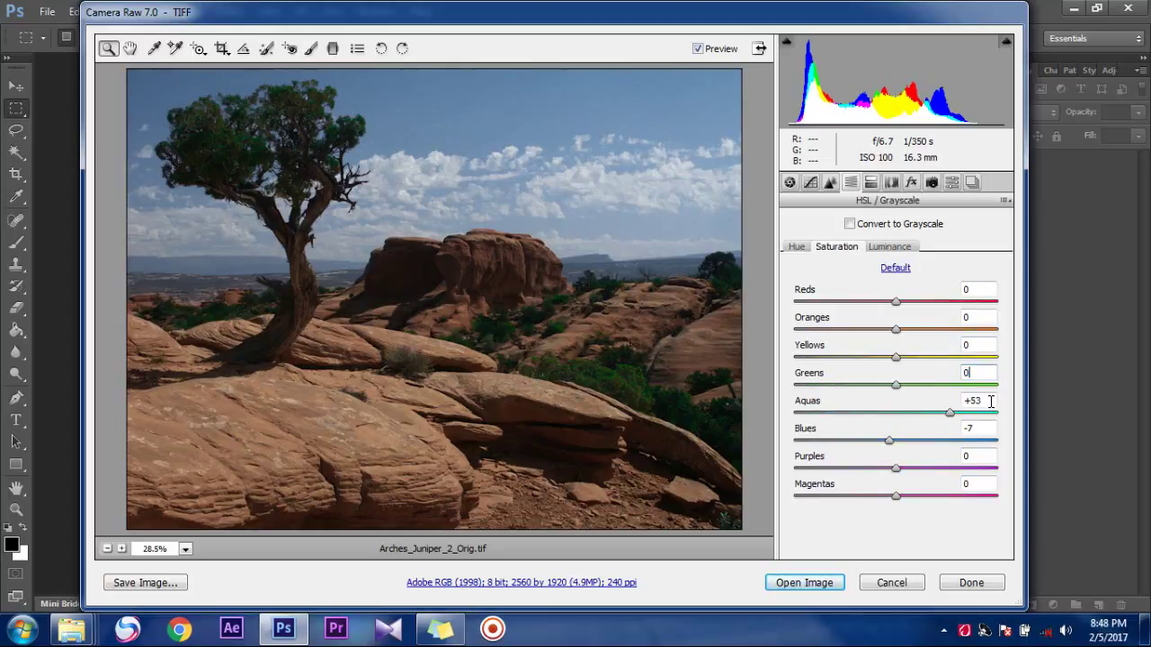
text(0)
key(Tab)
text(0)
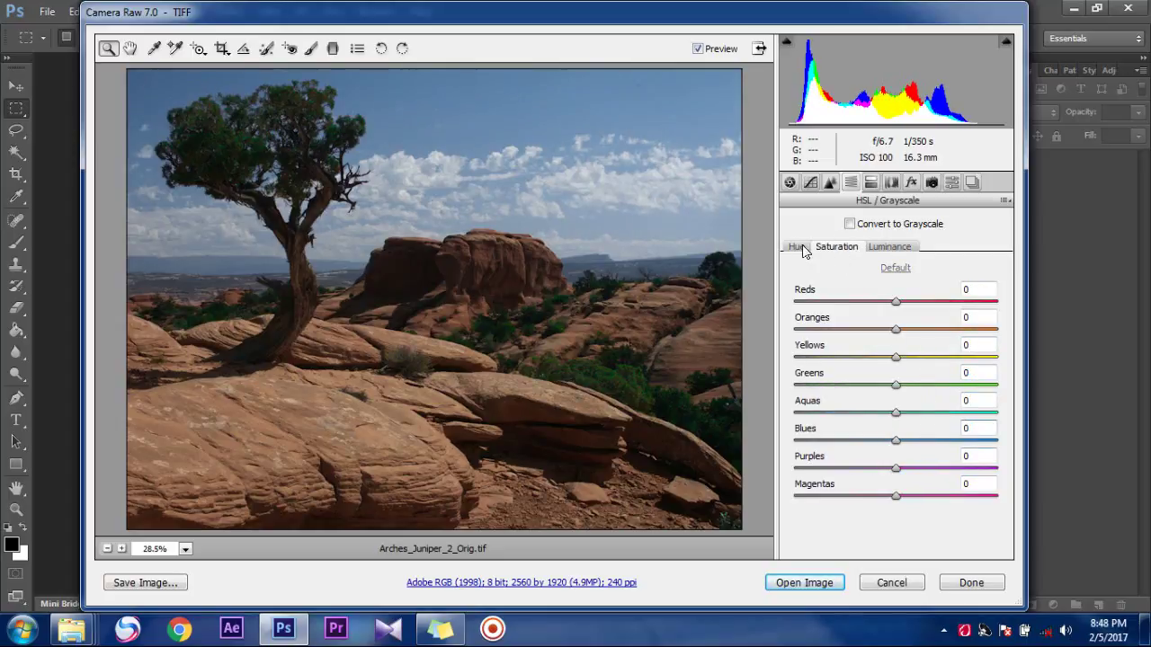
Step: Zero the Yellows, Greens, Aquas, Blues and Purples hue values, returning to Basic settings
click(797, 247)
click(989, 371)
text(0)
click(971, 345)
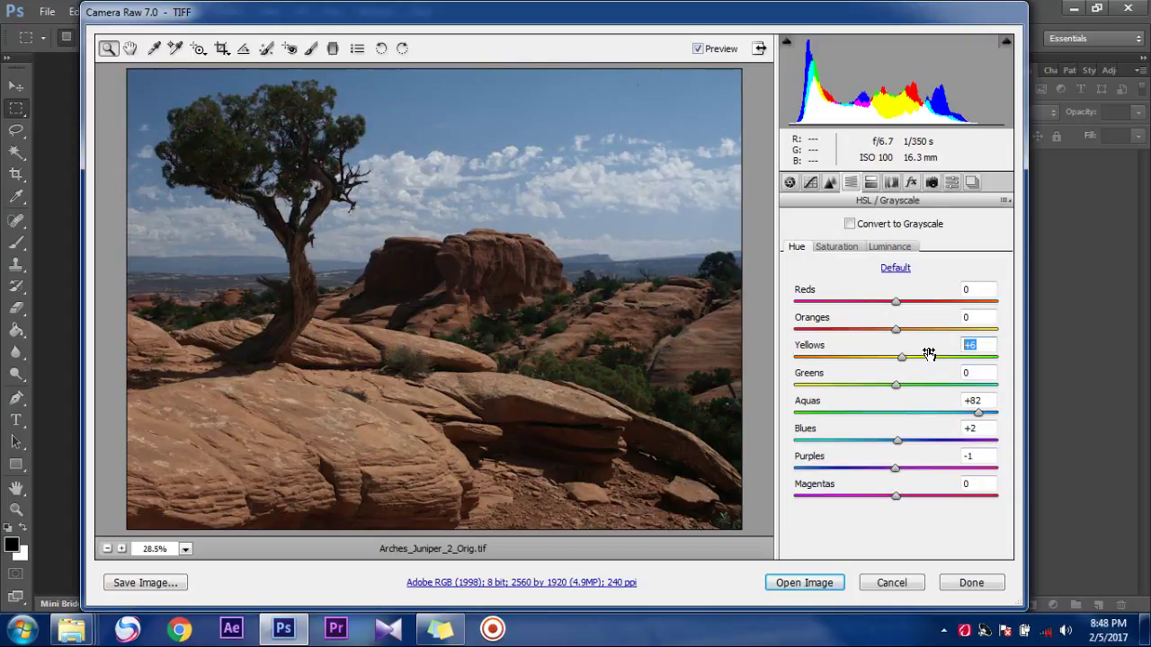
text(0)
click(975, 401)
text(0)
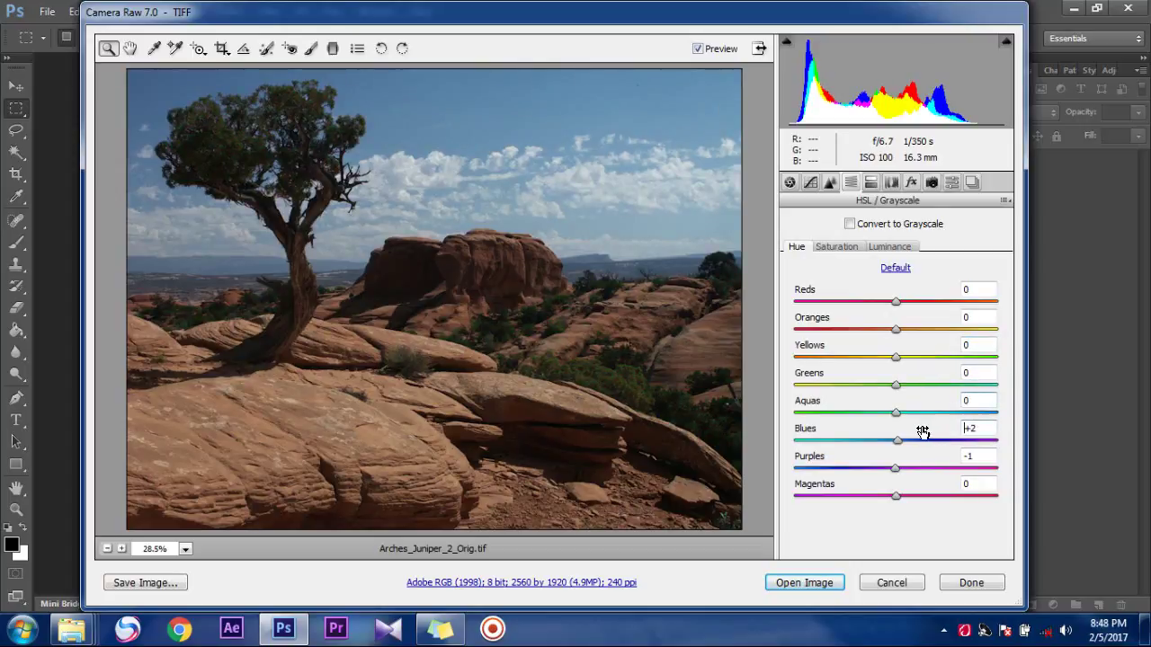
click(971, 428)
text(0)
click(967, 455)
text(0)
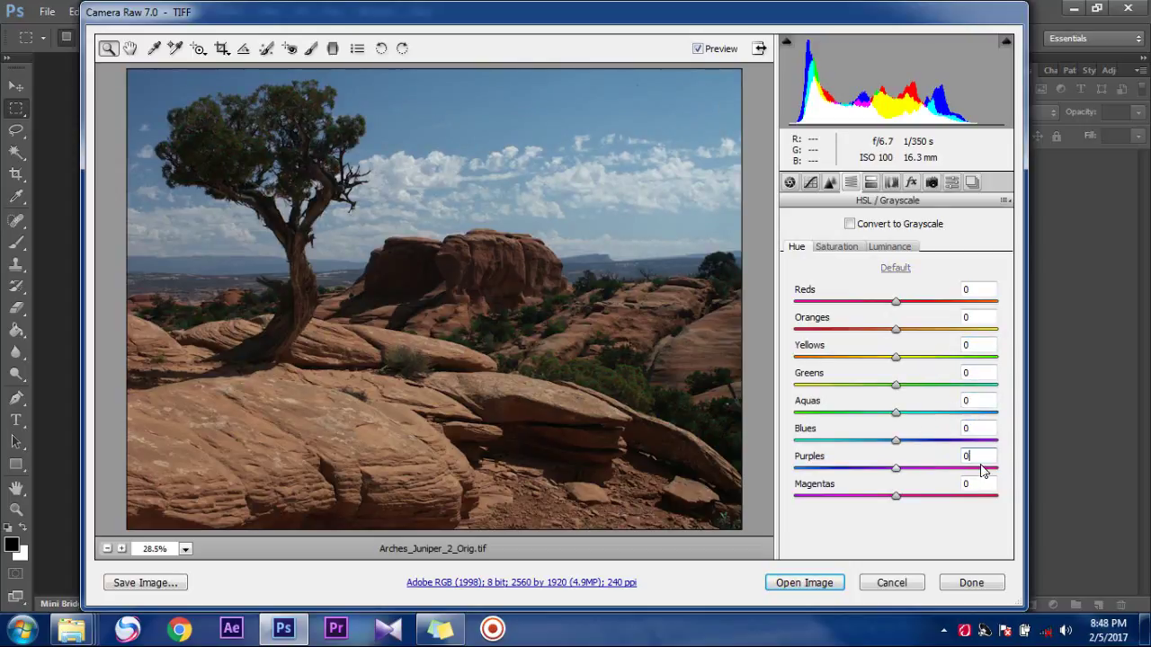
click(790, 182)
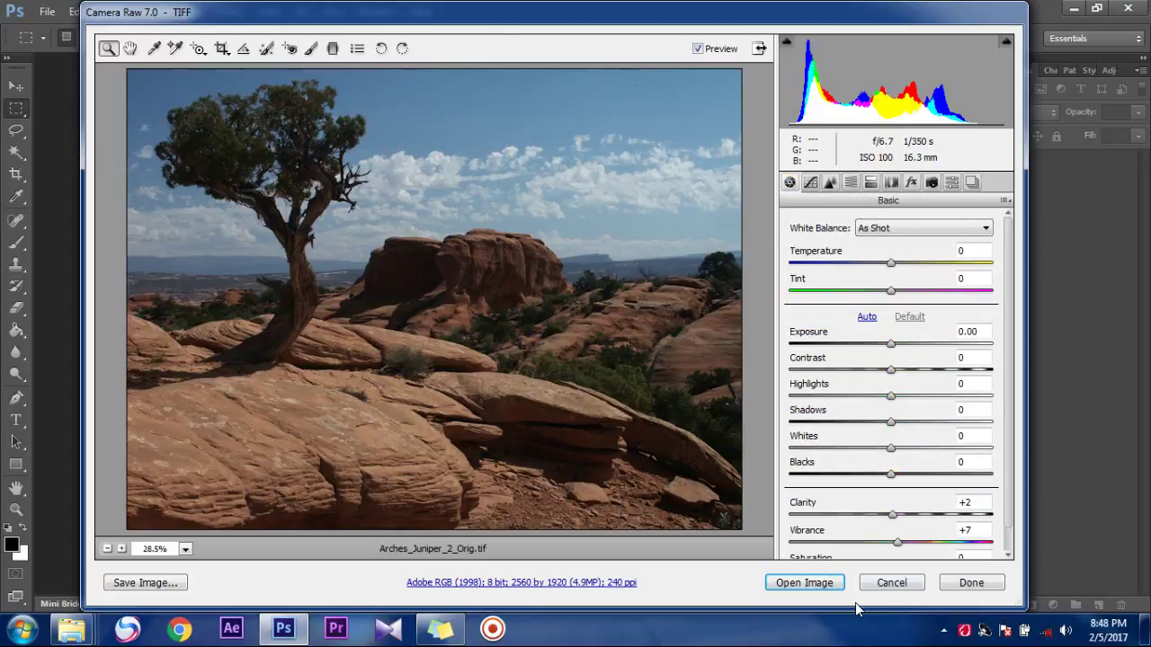
Step: Open the adjusted photo in Photoshop and start a Save As to the Desktop in JPEG format
click(805, 583)
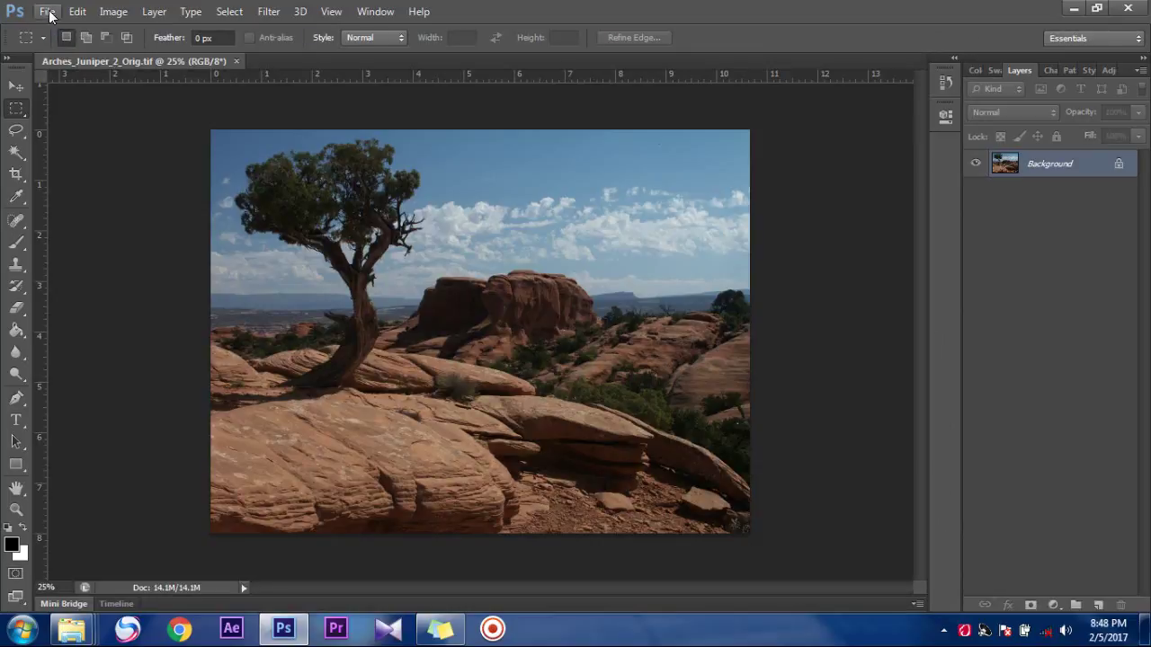
click(47, 11)
click(90, 216)
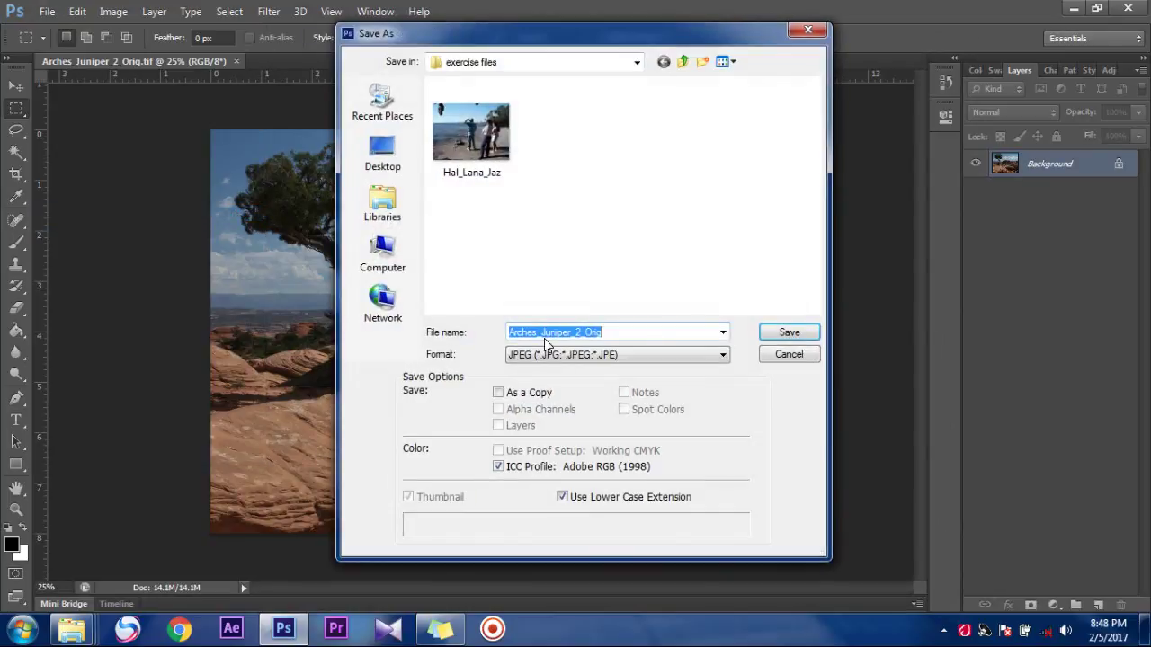
click(383, 254)
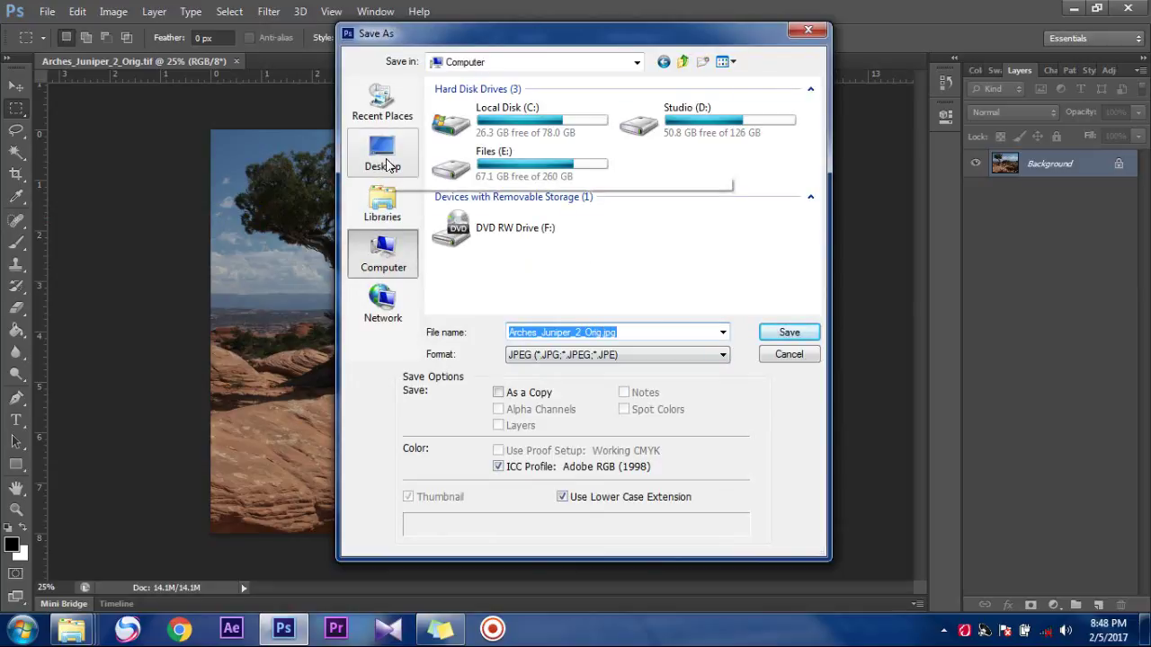
click(385, 162)
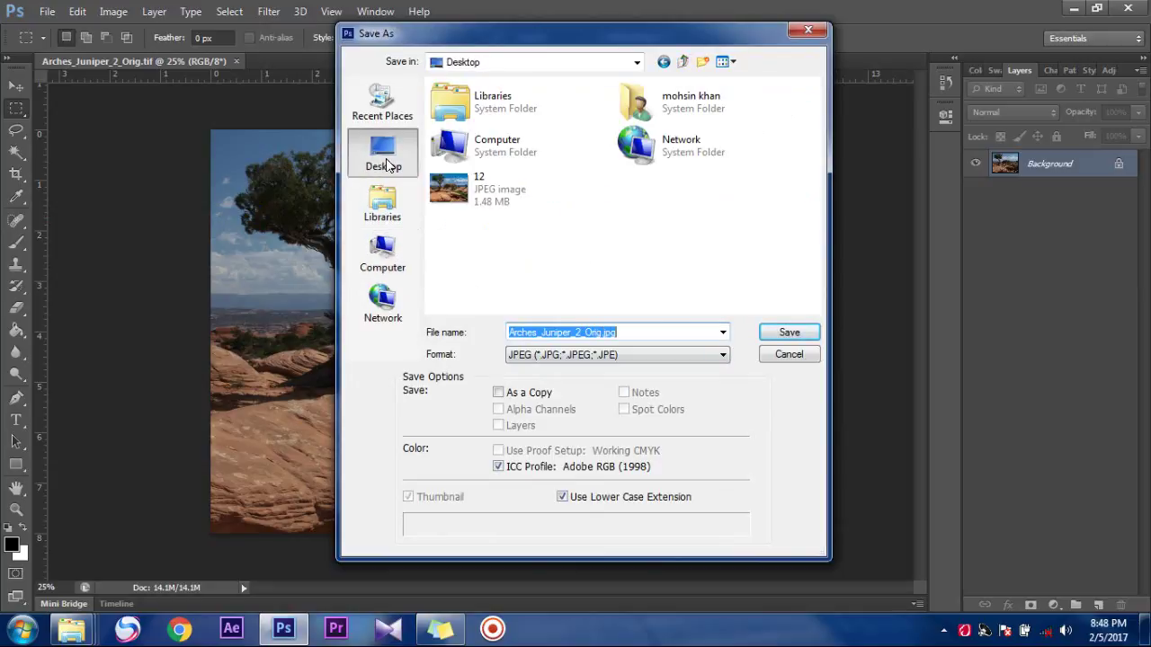
click(580, 357)
click(580, 357)
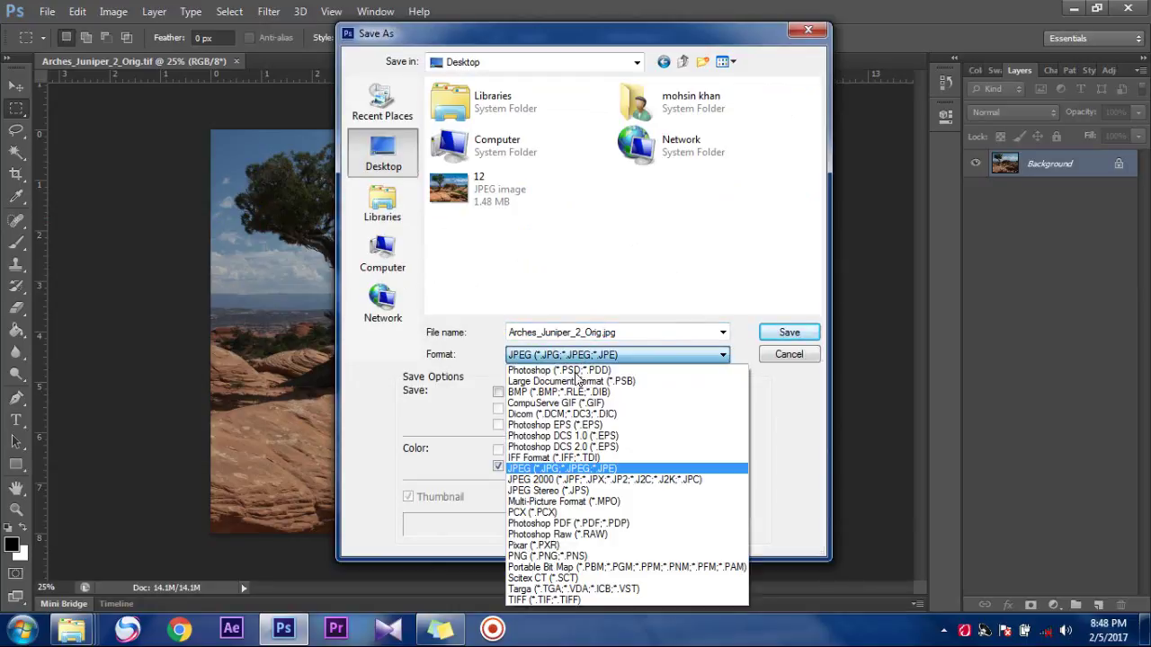
click(540, 471)
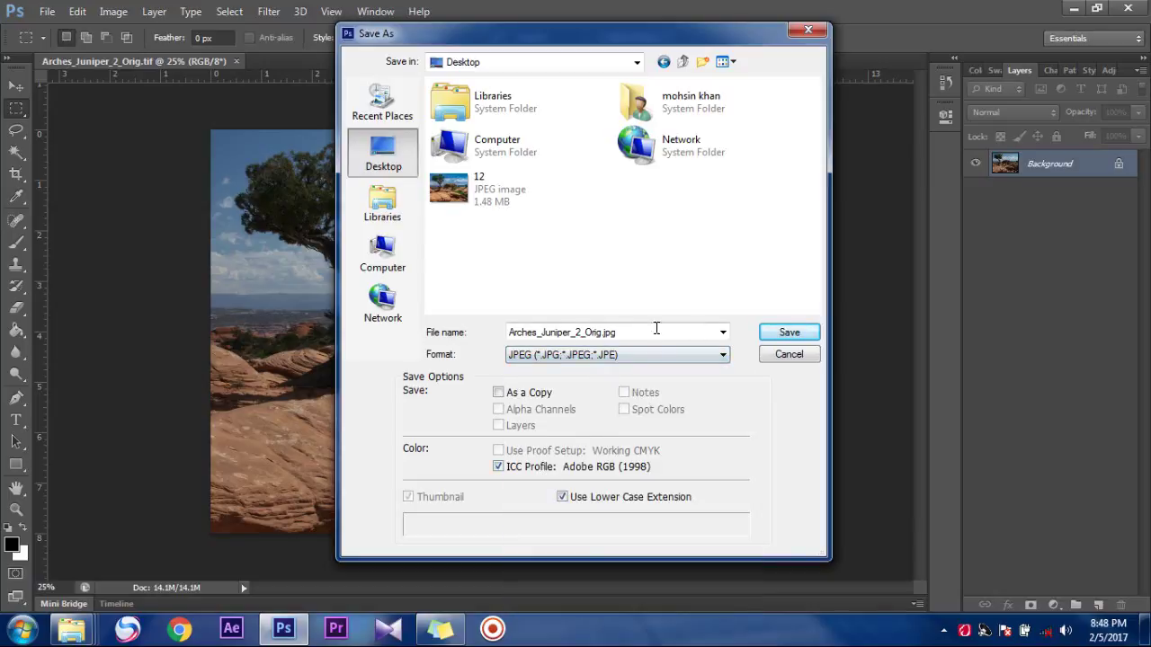
Step: Save the image as ed.jpg on the Desktop, accepting the default JPEG options
click(782, 334)
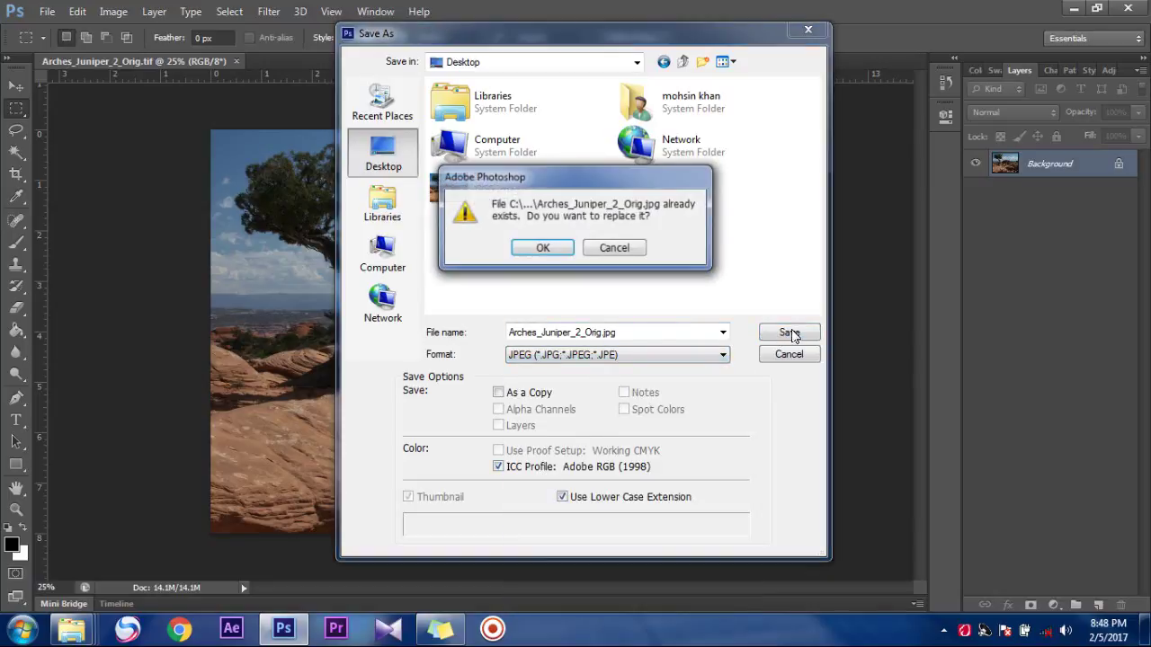
click(612, 247)
text(ed)
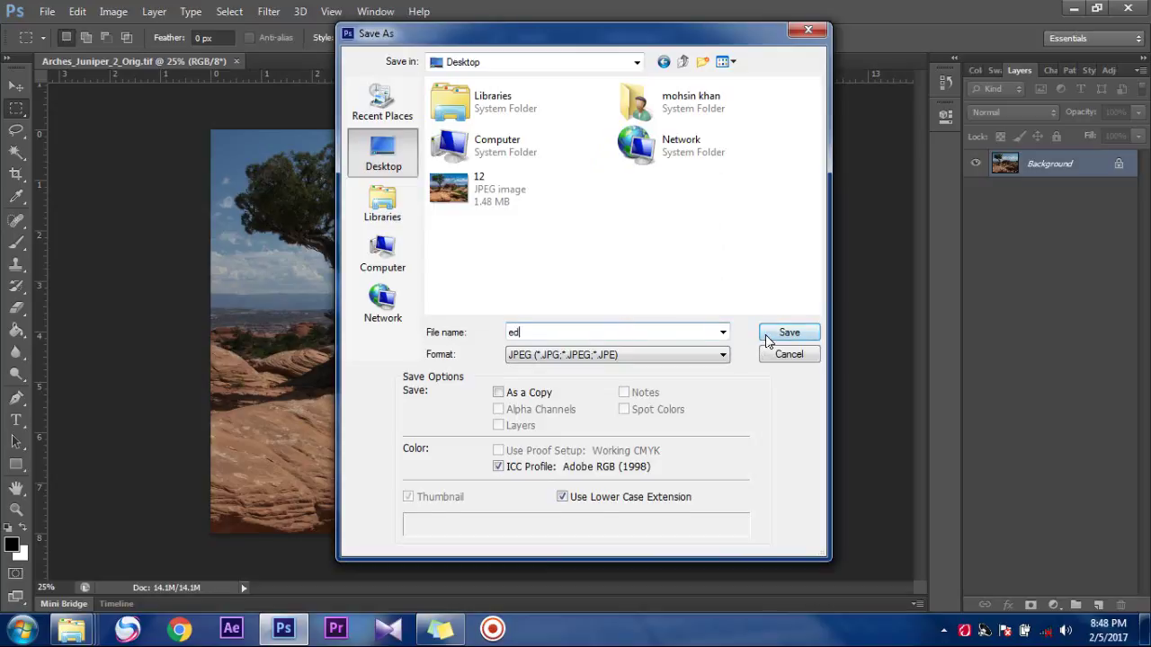
click(787, 333)
click(665, 156)
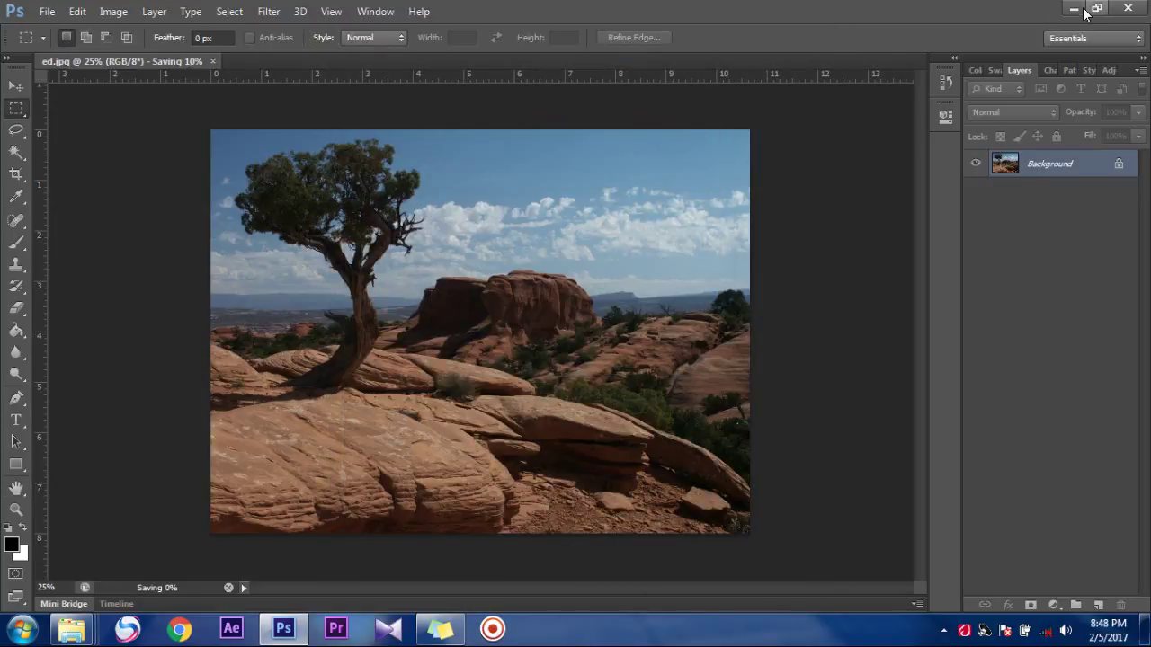
Step: Minimize Photoshop and the exercise files folder, then select the ed image on the desktop
click(1074, 8)
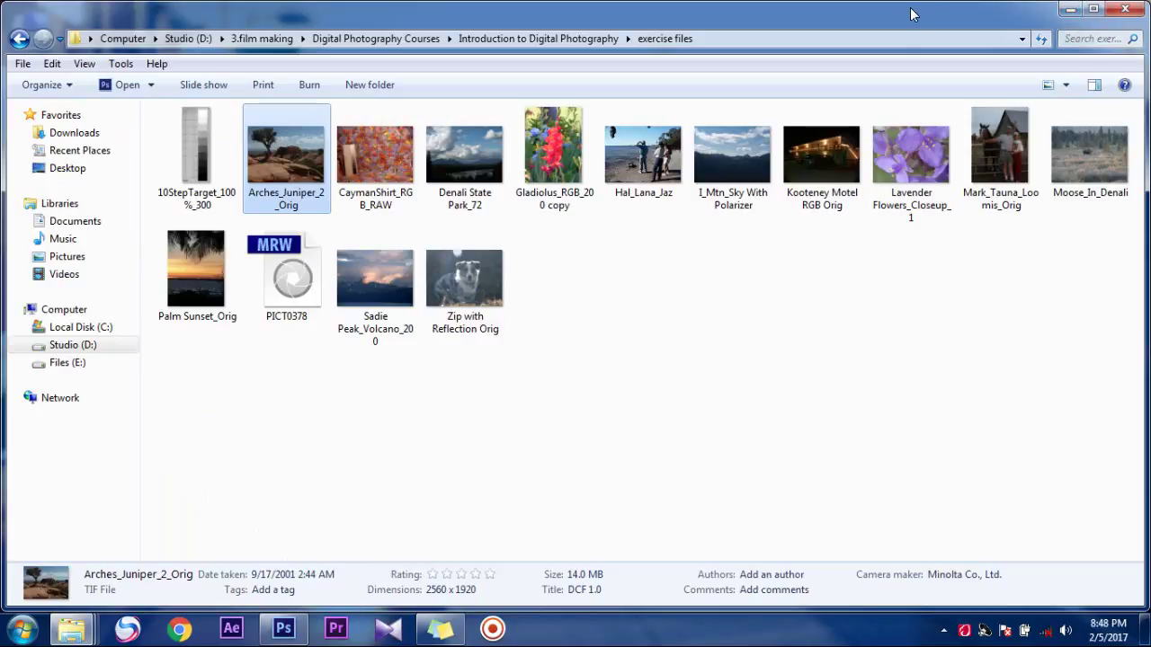
click(1068, 13)
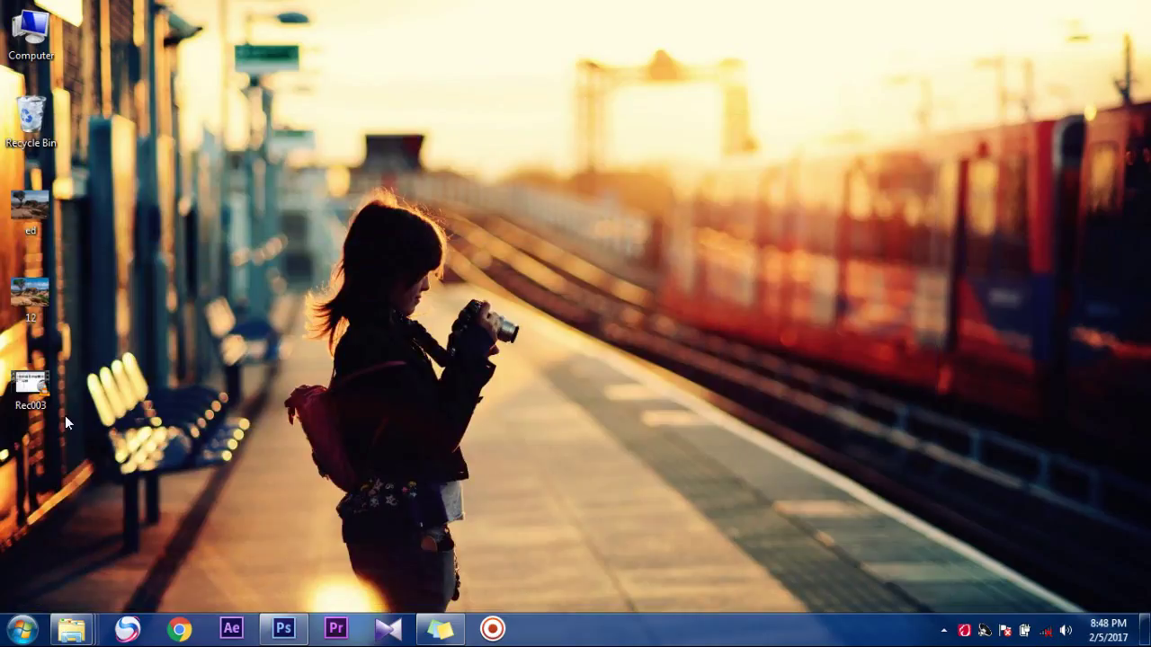
click(35, 215)
Step: Open ed.jpg in Camera Raw and set Exposure, Contrast, Highlights, Shadows, Whites and Blacks to 0
mouse_move(247, 301)
mouse_down()
mouse_move(289, 555)
mouse_move(284, 628)
mouse_up()
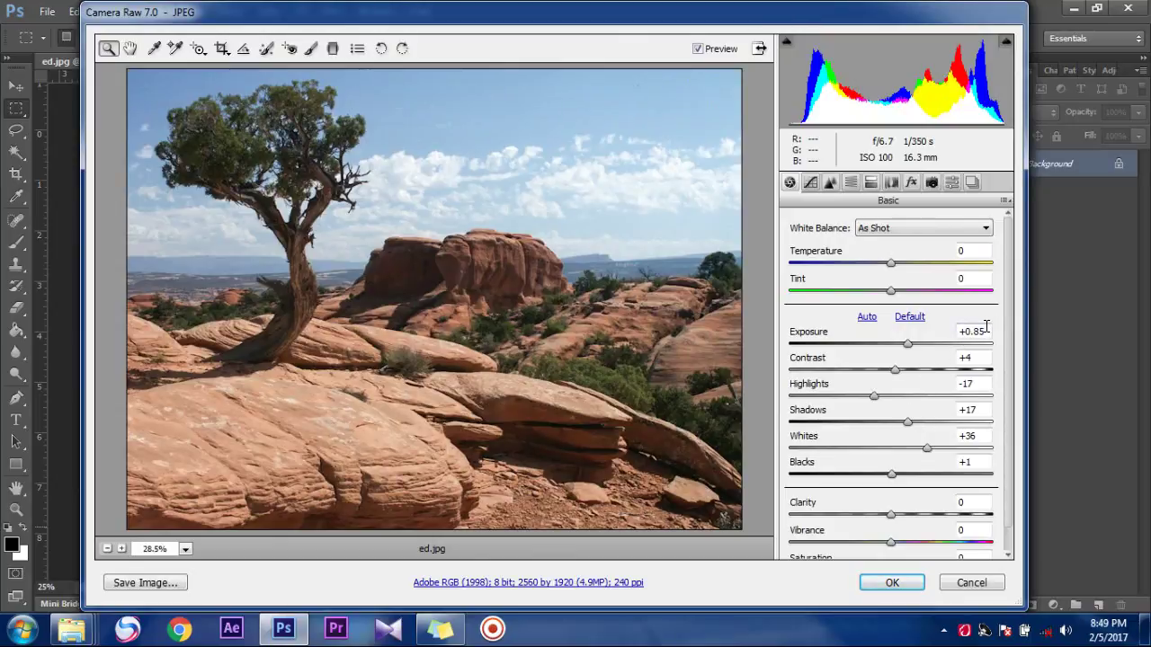
click(973, 332)
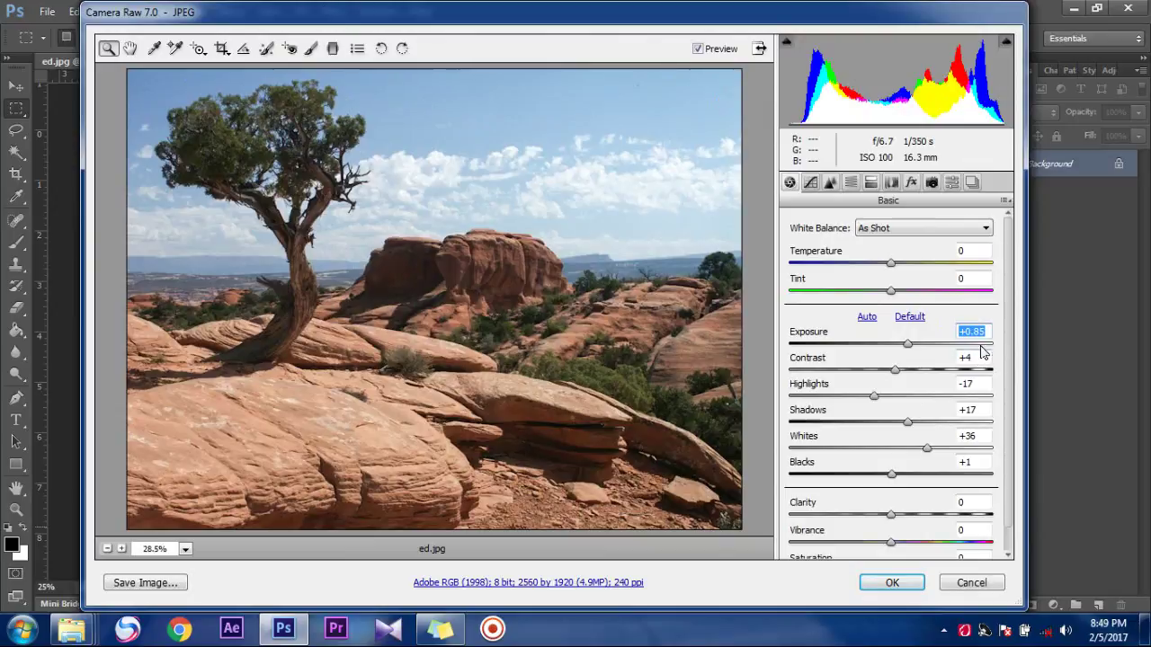
text(0)
key(Tab)
text(0)
key(Tab)
text(0)
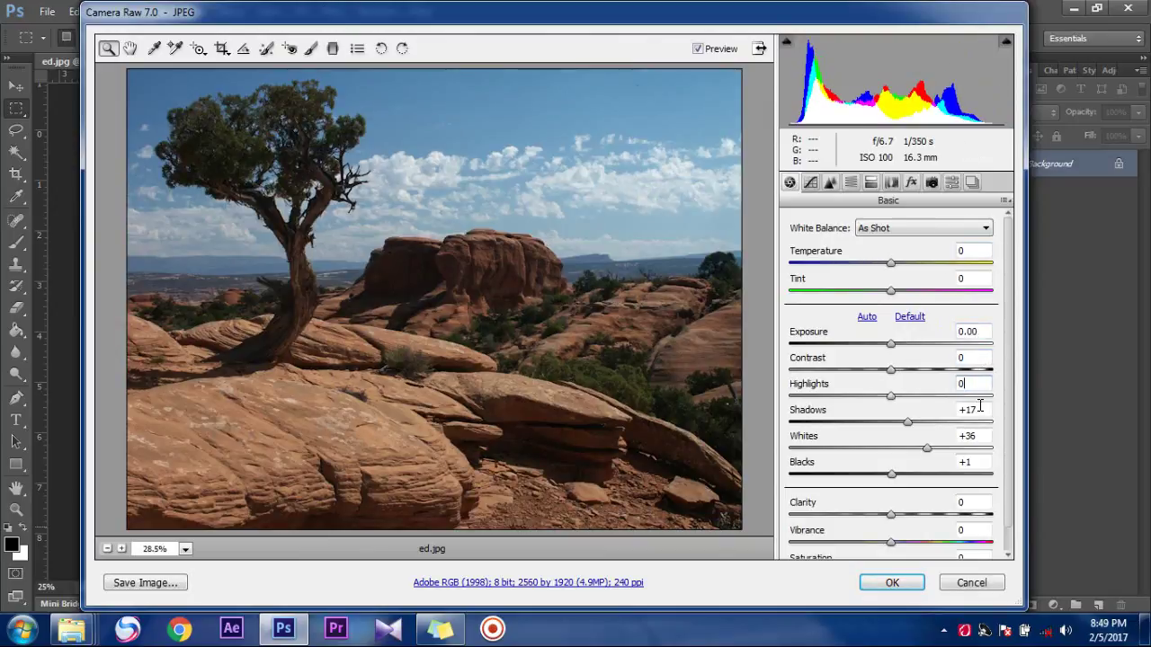
key(Tab)
text(0)
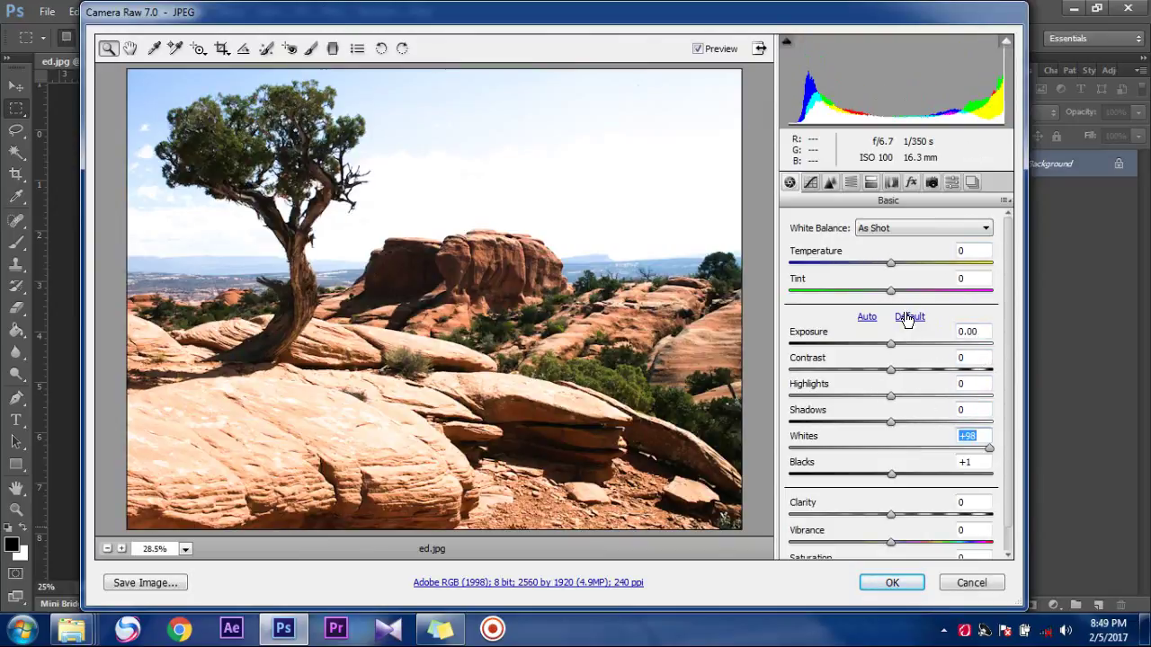
click(909, 317)
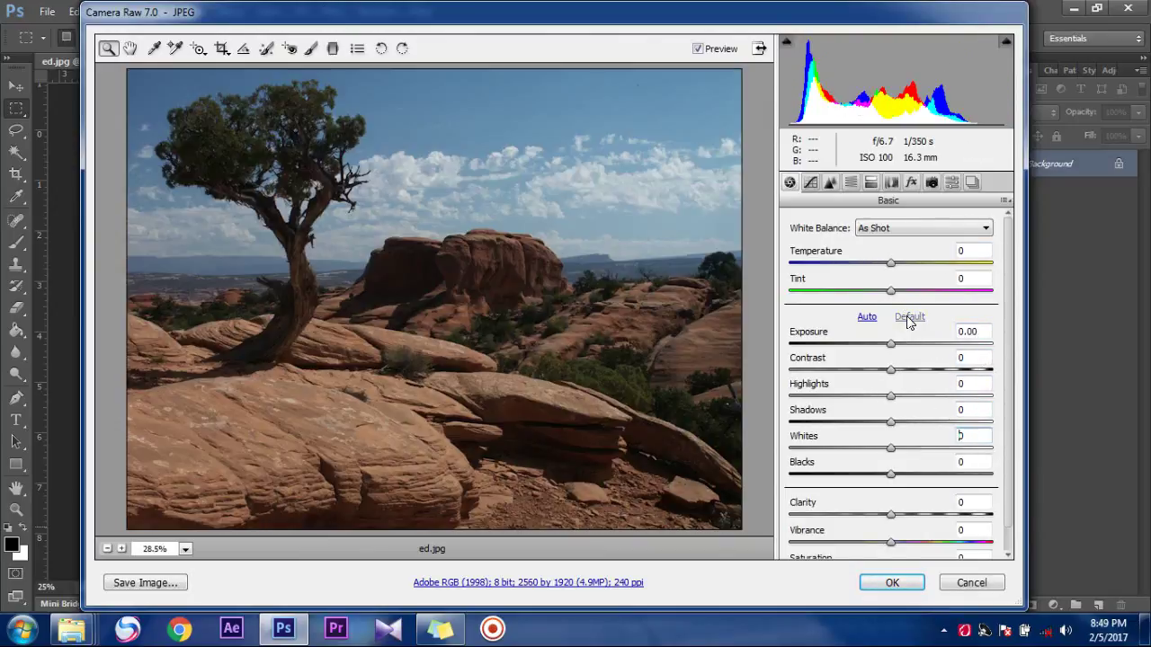
click(870, 182)
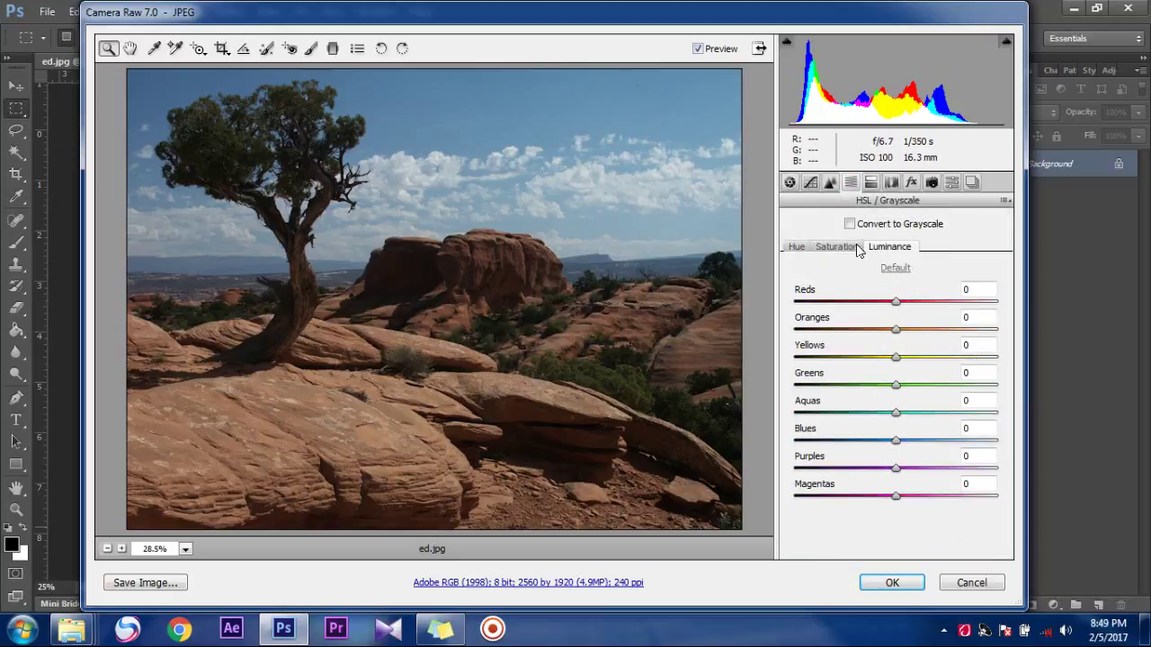
click(789, 183)
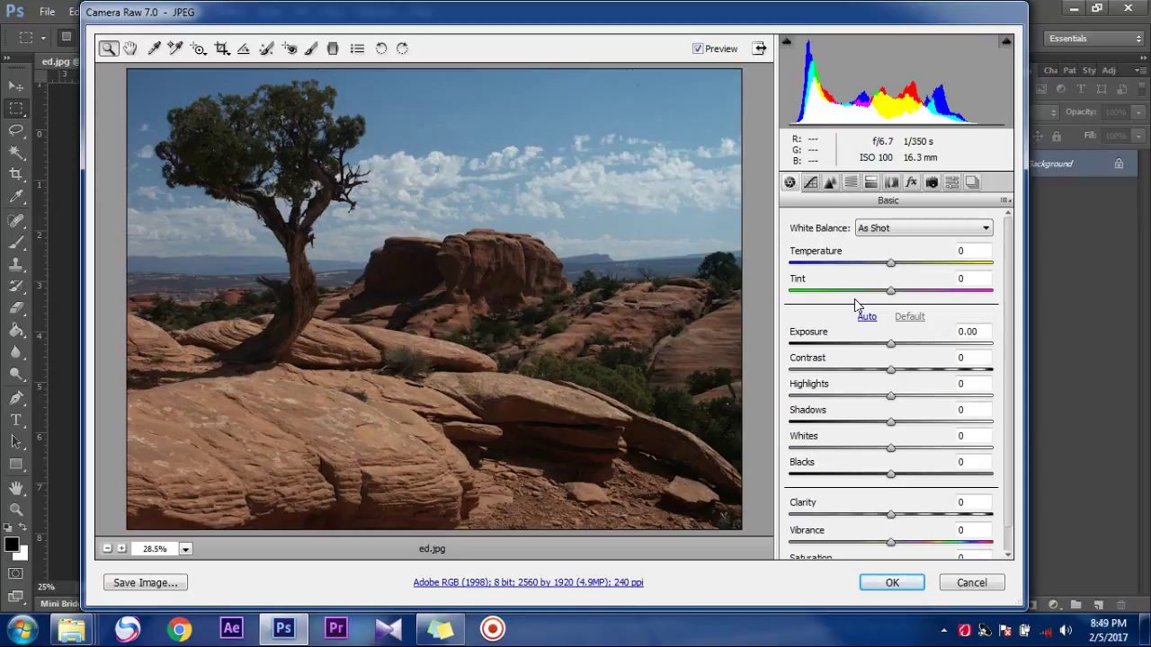
Step: Set Exposure to +0.85, recovering from an out-of-range entry
click(968, 332)
drag(941, 333, 935, 332)
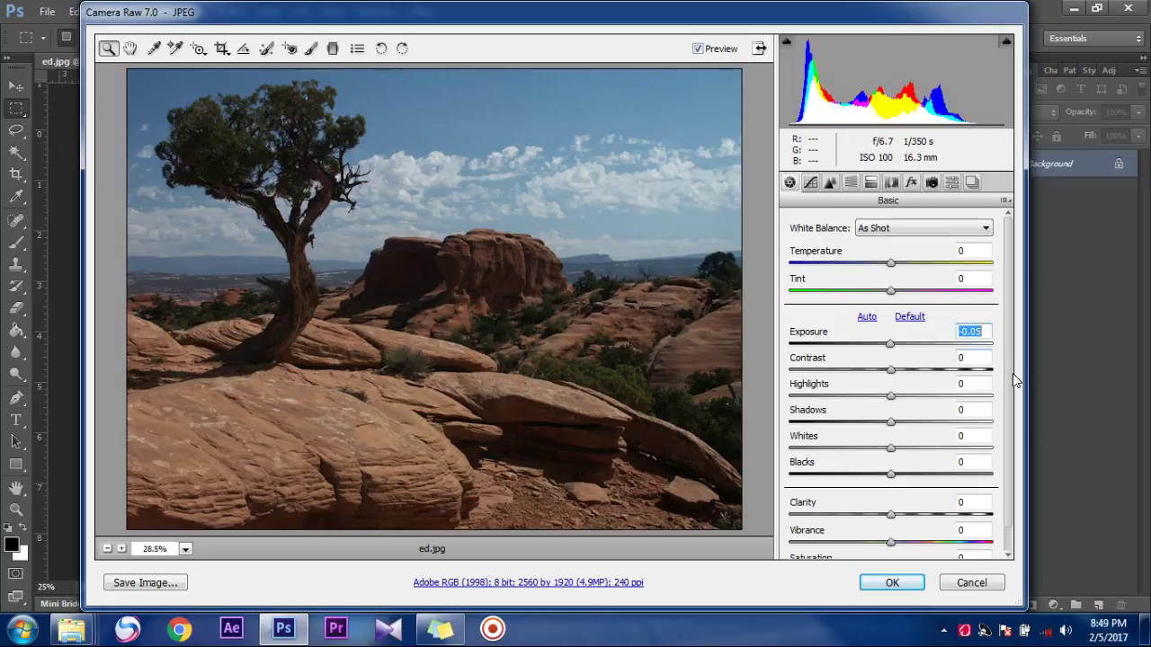
text(10)
key(Return)
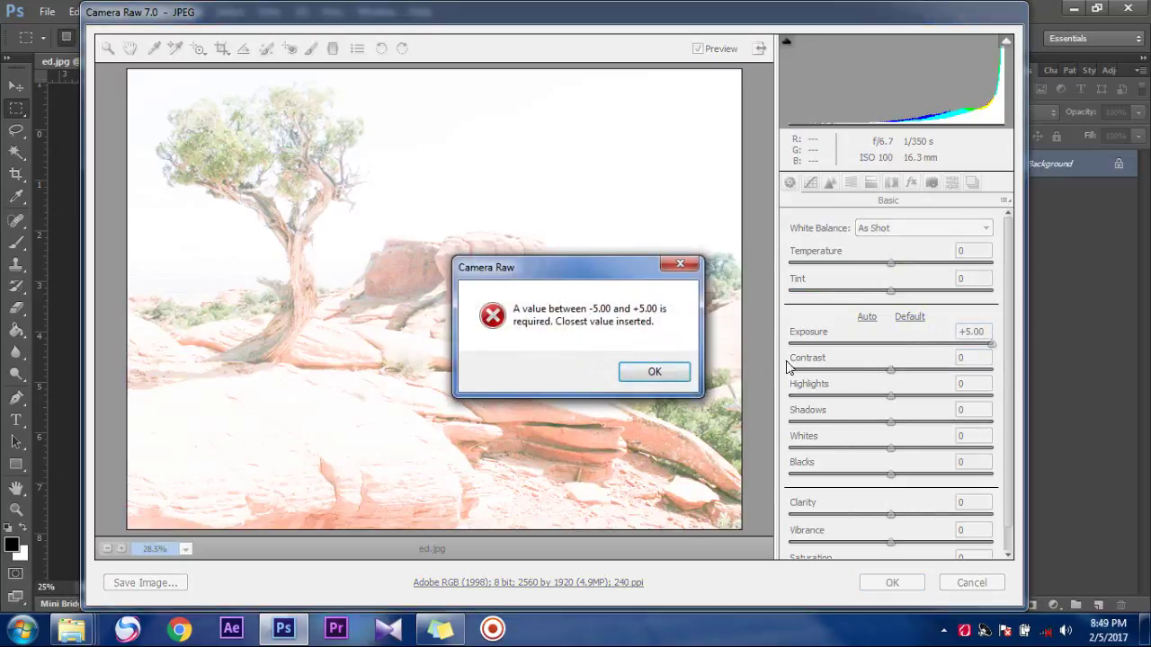
click(677, 265)
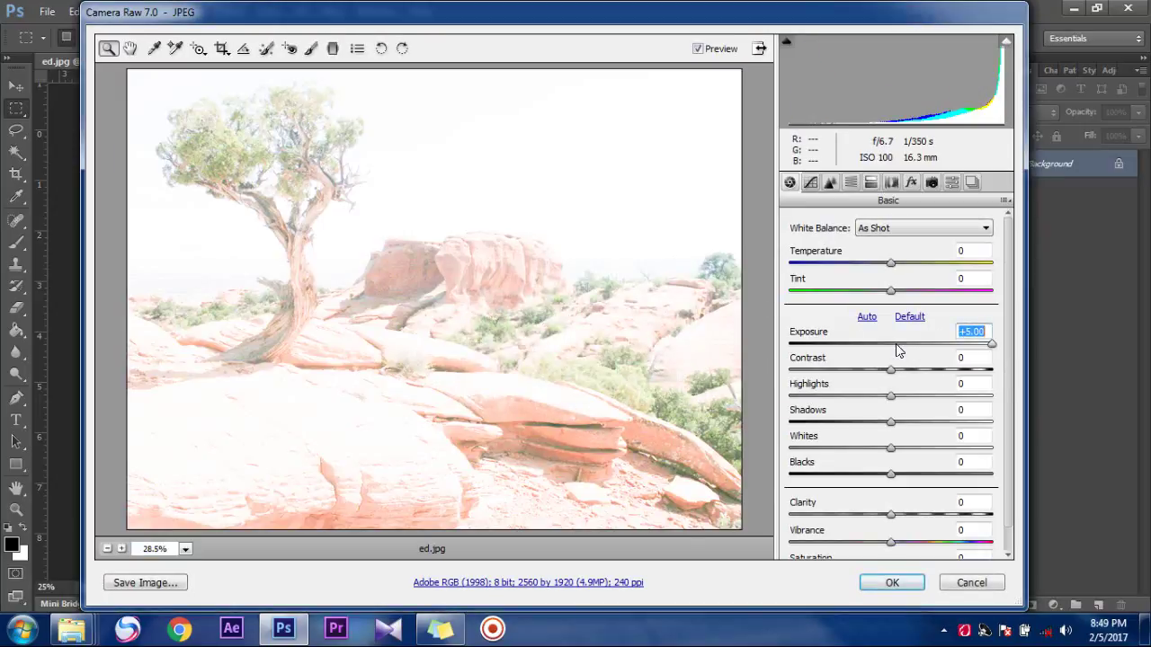
click(910, 317)
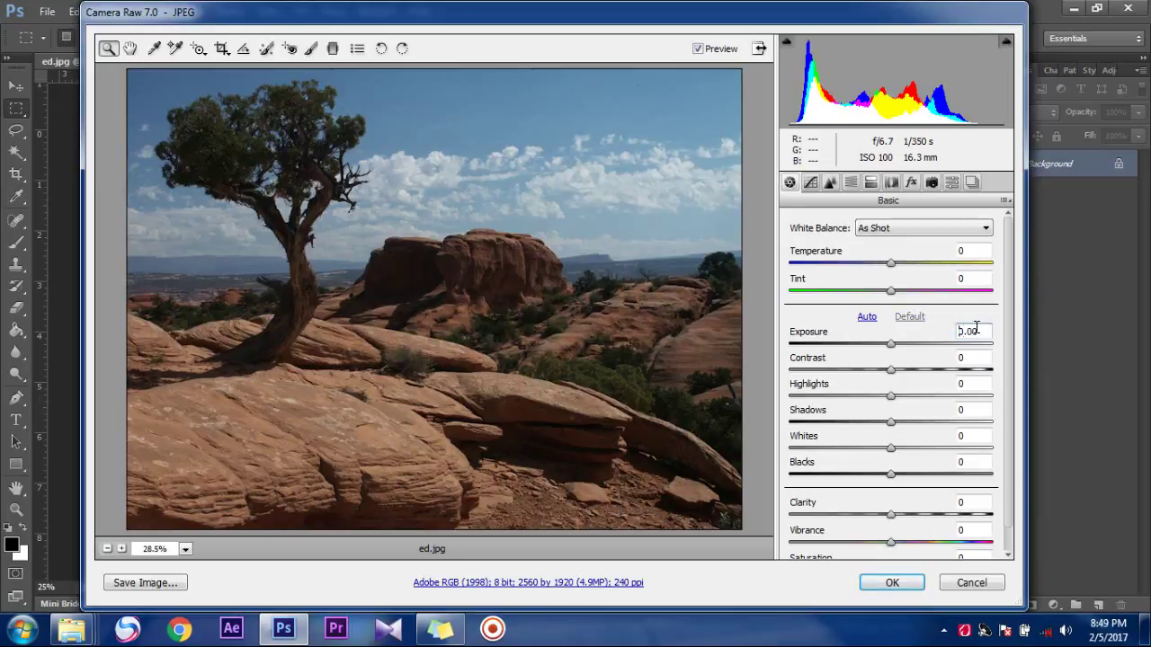
drag(962, 332, 992, 332)
text(5)
key(BackSpace)
text(85)
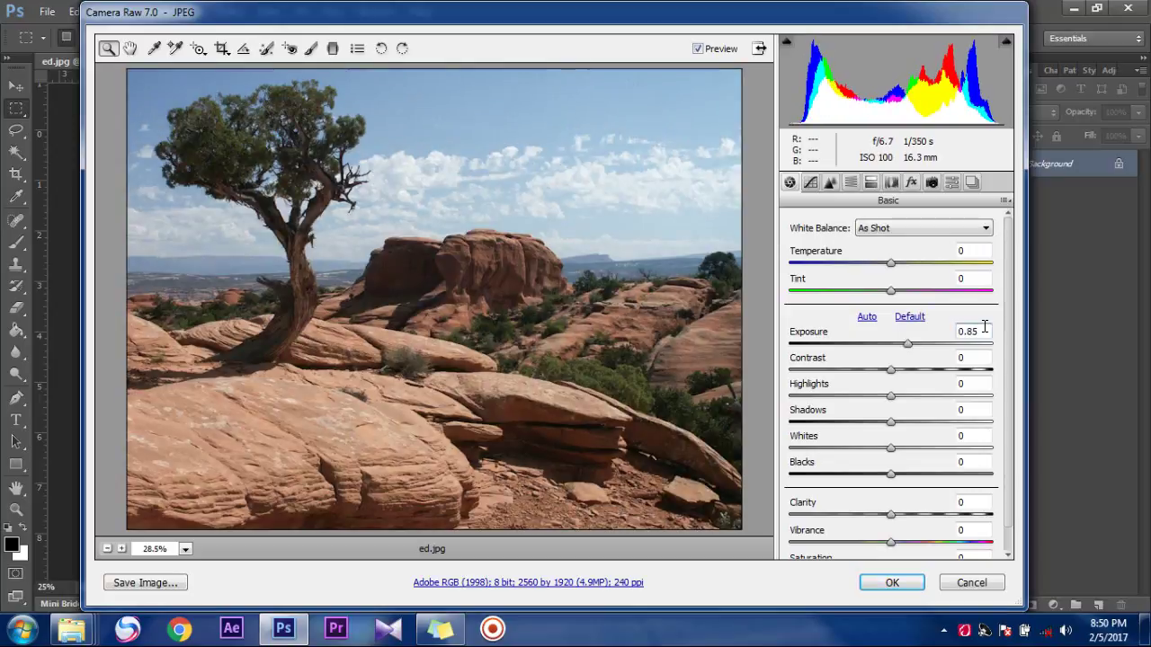
click(972, 357)
Step: Set Contrast to +39, Highlights to -100 and Shadows to +100
text(39)
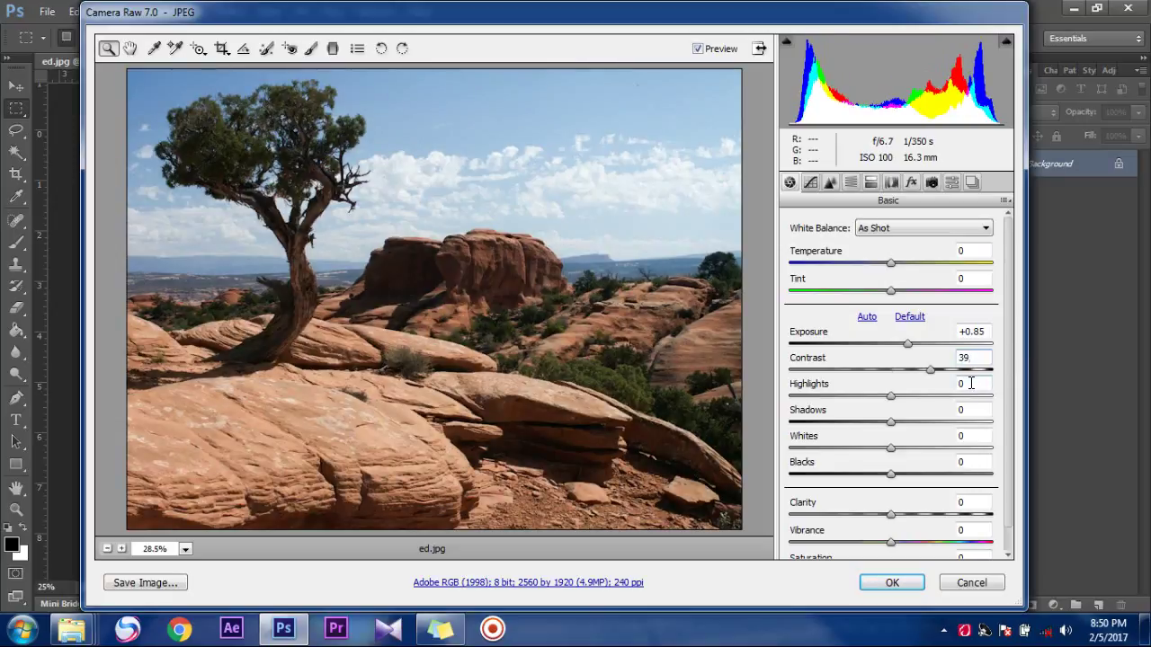
click(959, 384)
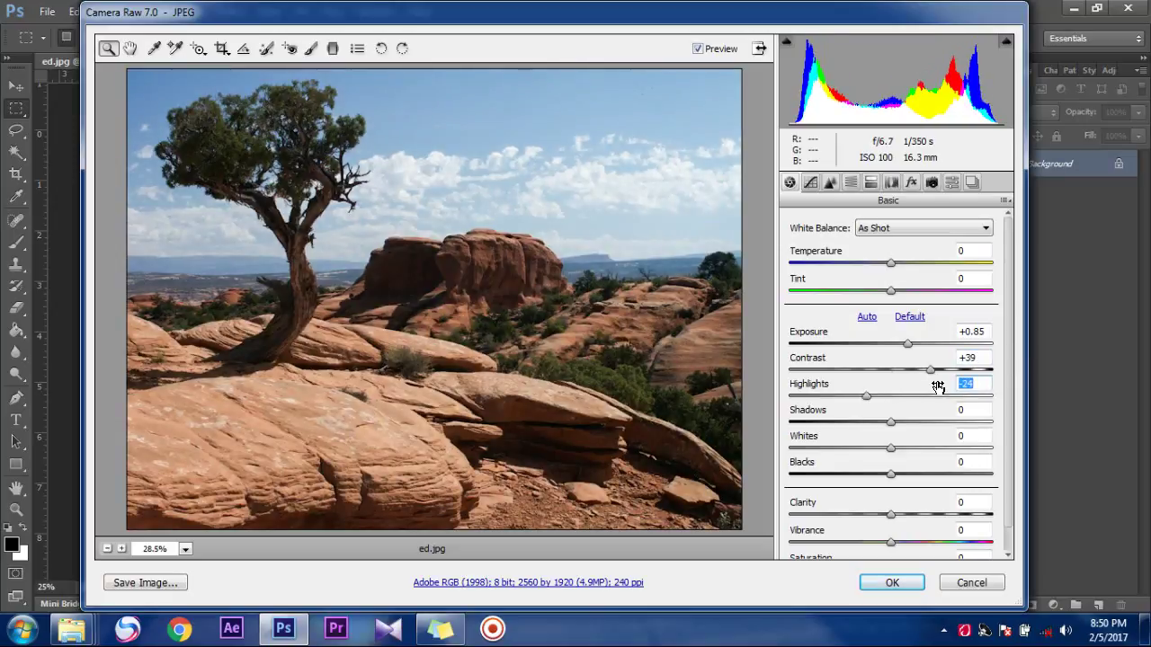
text(-100)
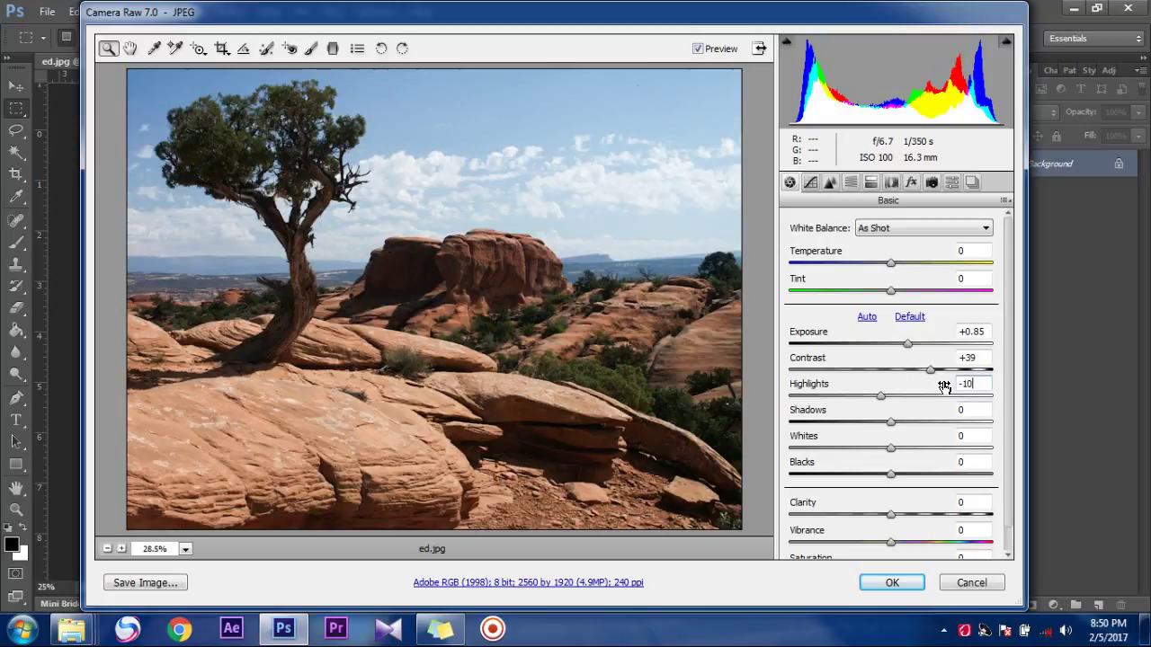
click(972, 411)
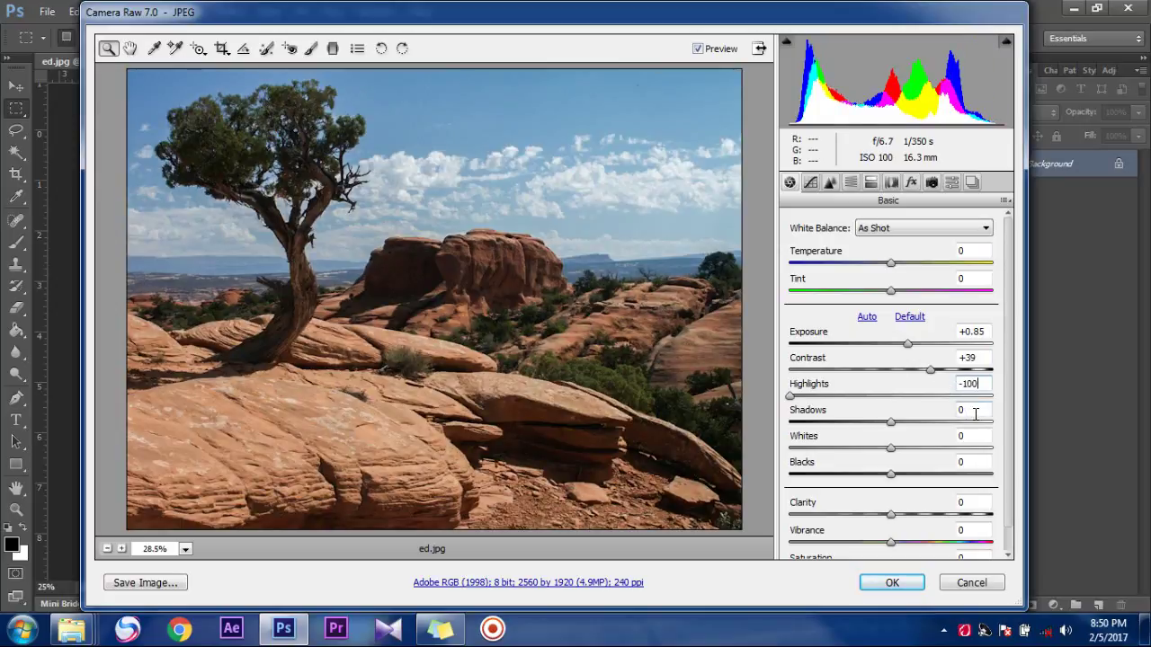
key(Tab)
text(10)
text(0)
Step: Set Whites +53, Blacks -36, Clarity +100 and Vibrance 27
key(Tab)
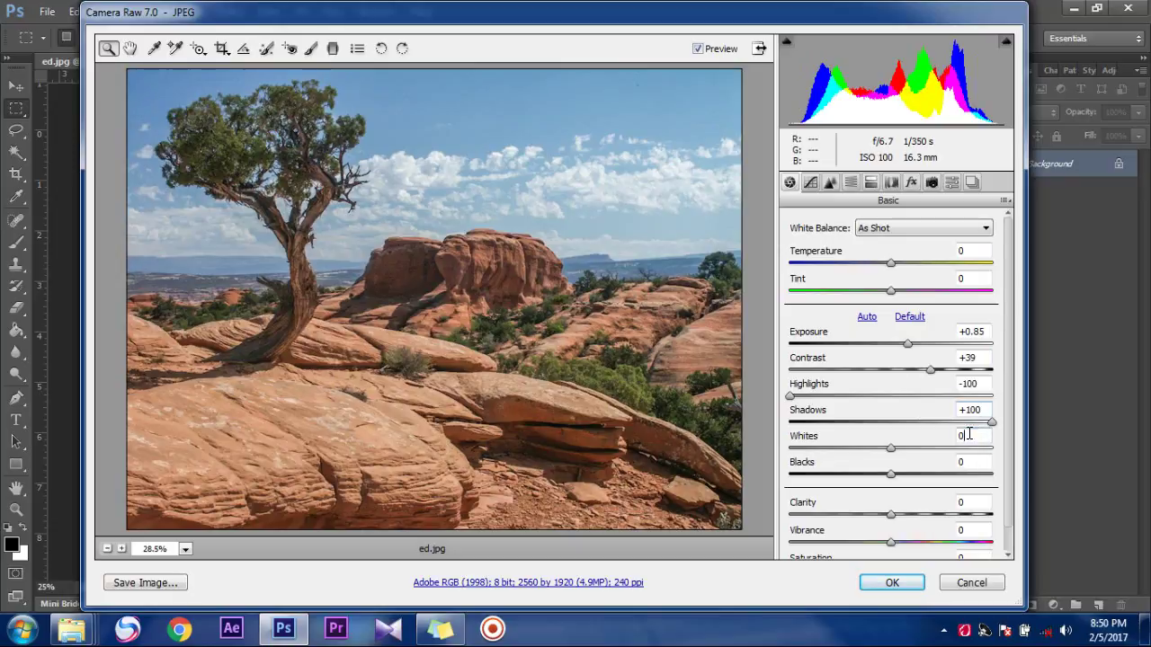
text(5)
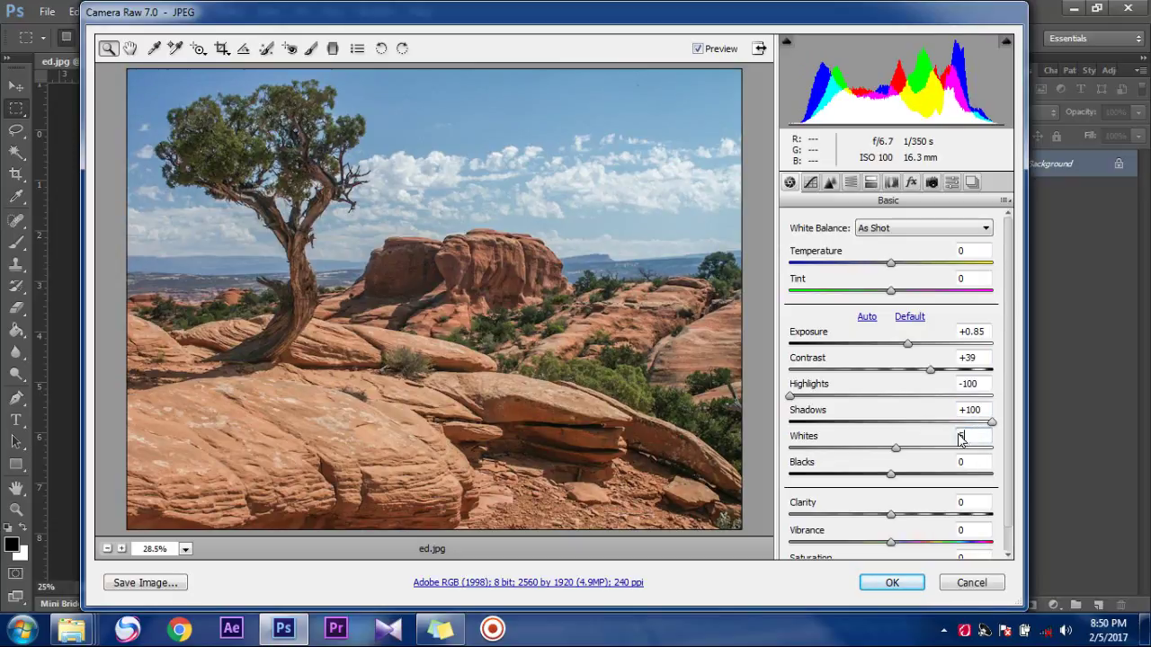
text(3)
key(Tab)
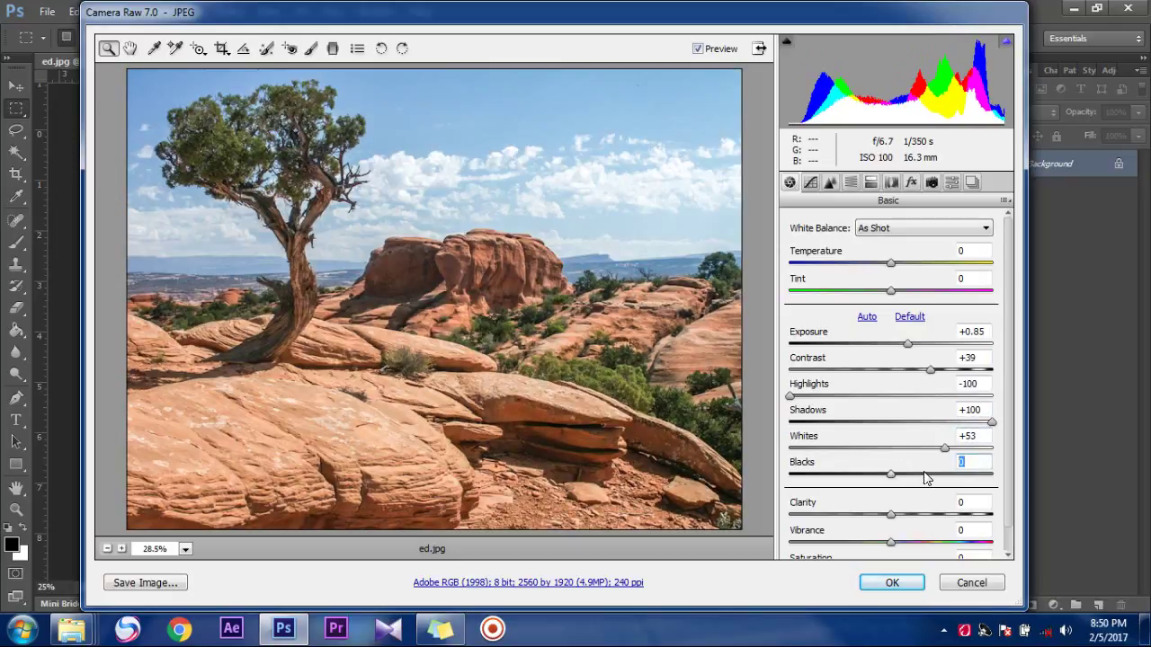
text(-3)
text(6)
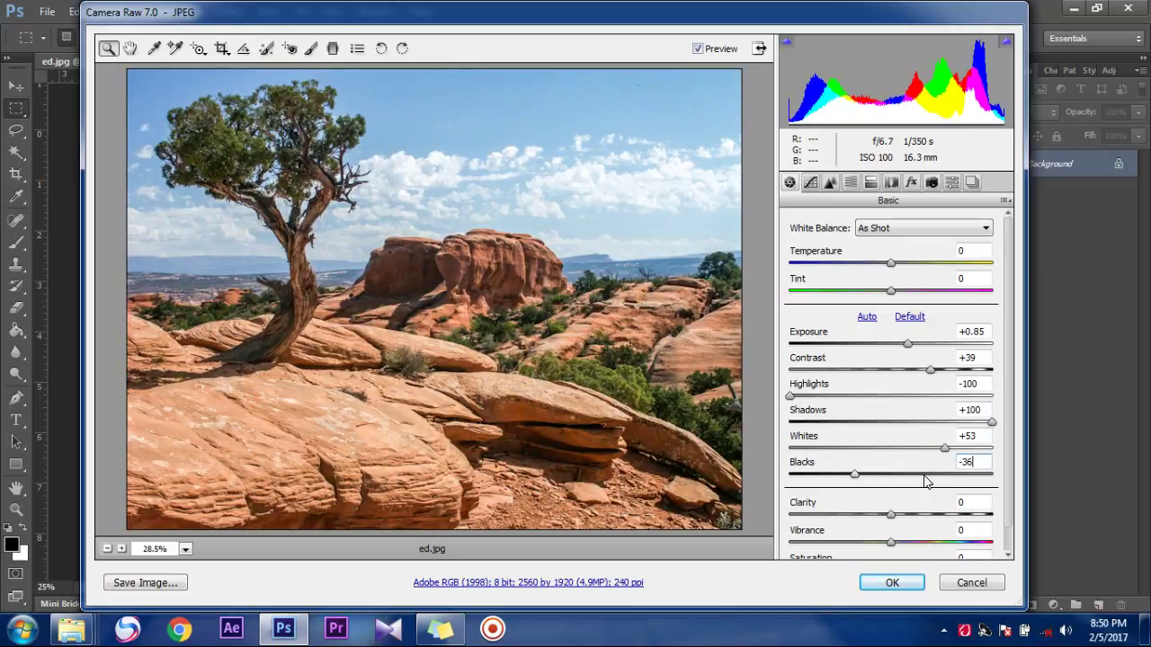
key(Tab)
text(1)
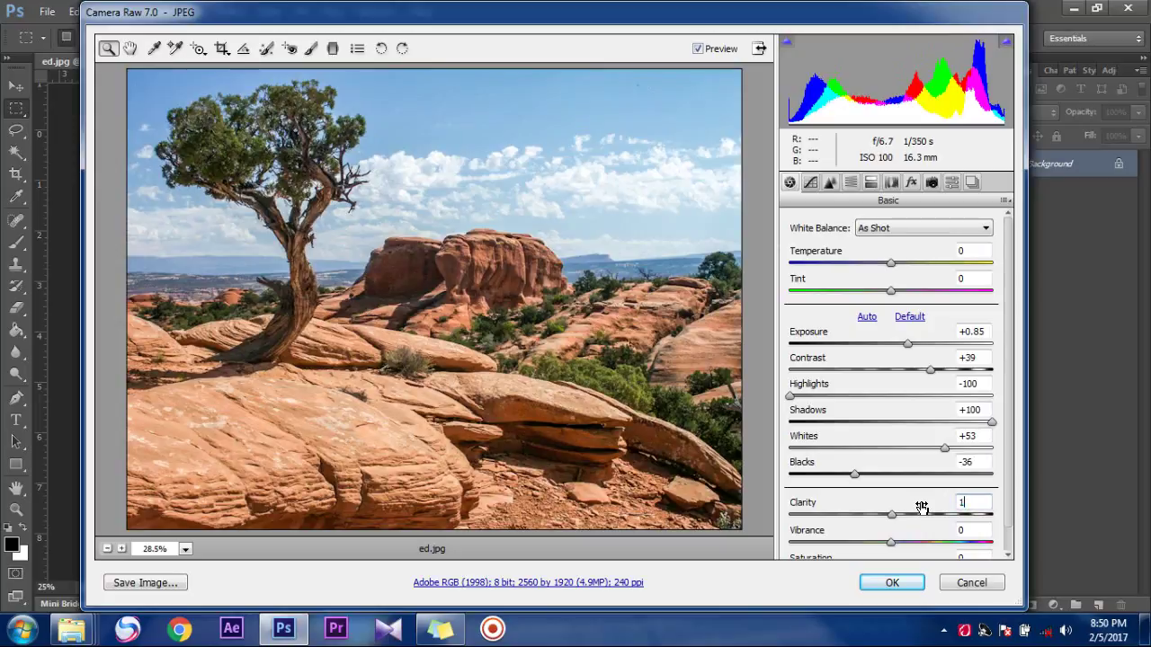
text(00)
key(Tab)
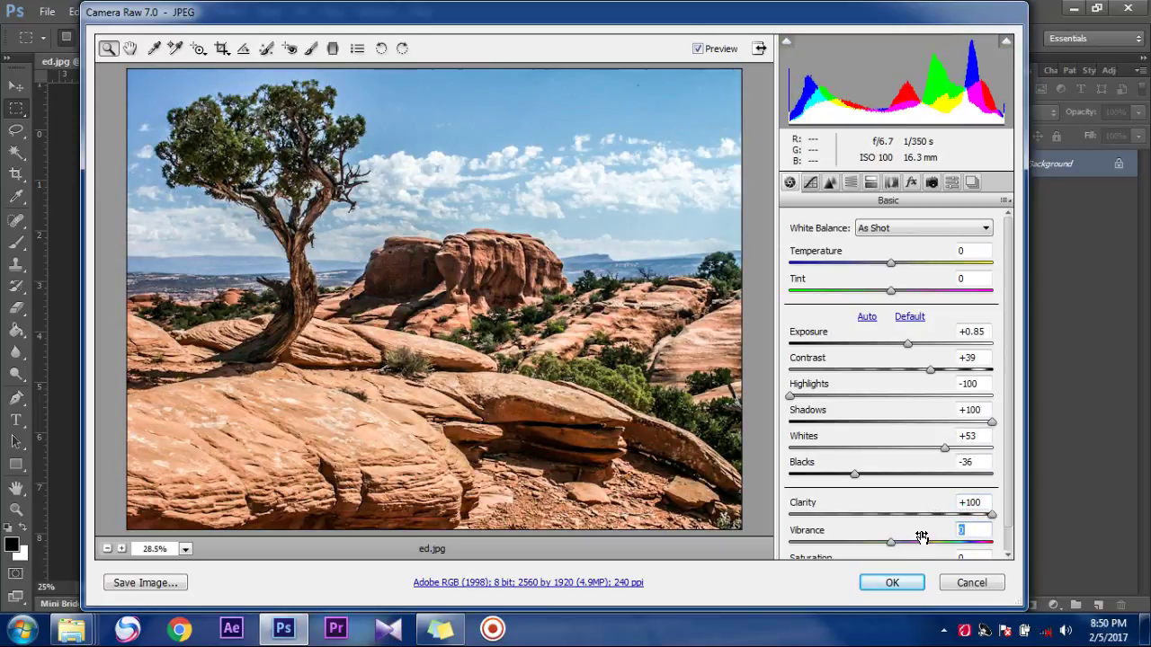
text(2)
text(7)
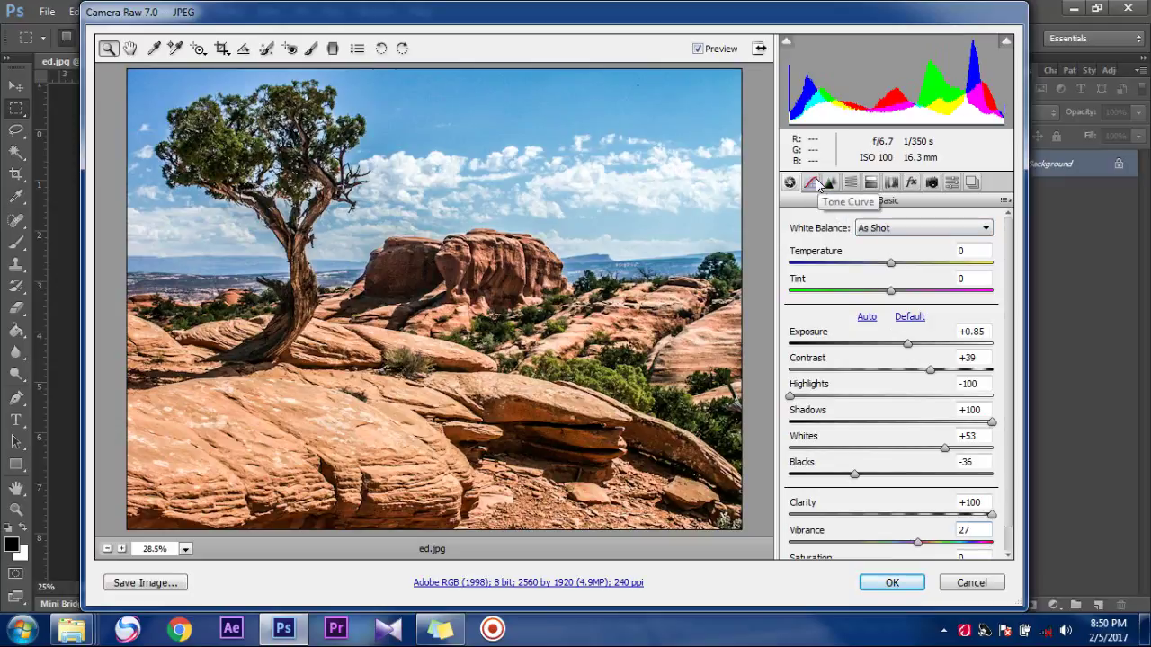
Step: In the HSL Hue tab, enter Yellows 6, Greens 100, Aquas 82, Blues 2 and Purples -1
click(851, 185)
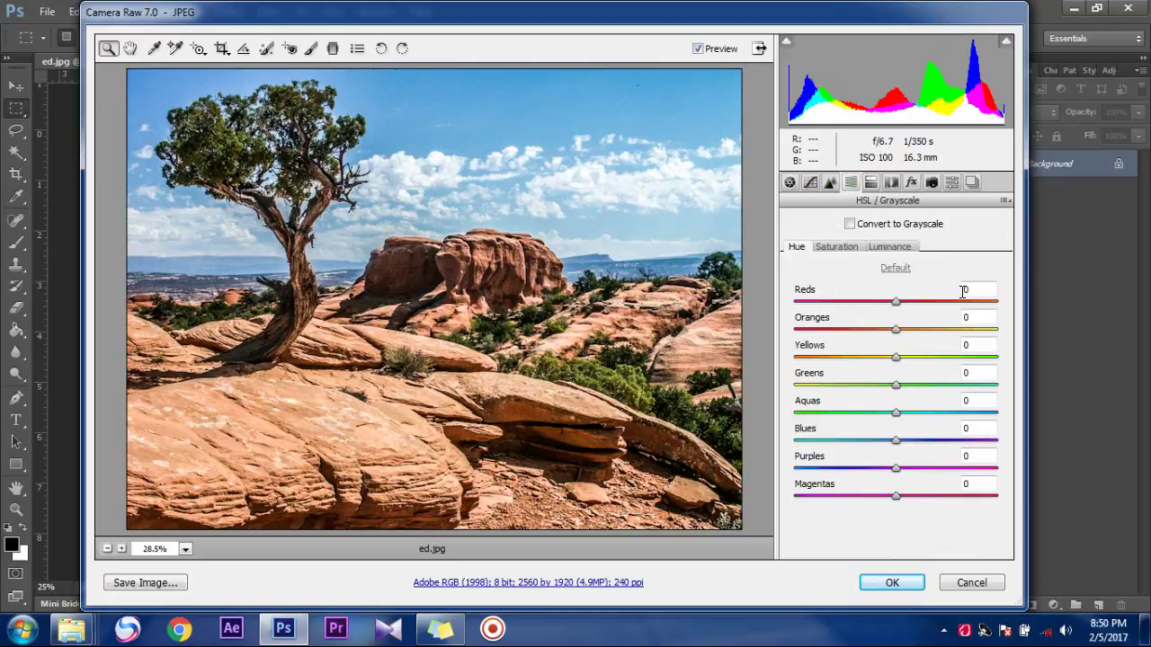
click(984, 342)
text(6)
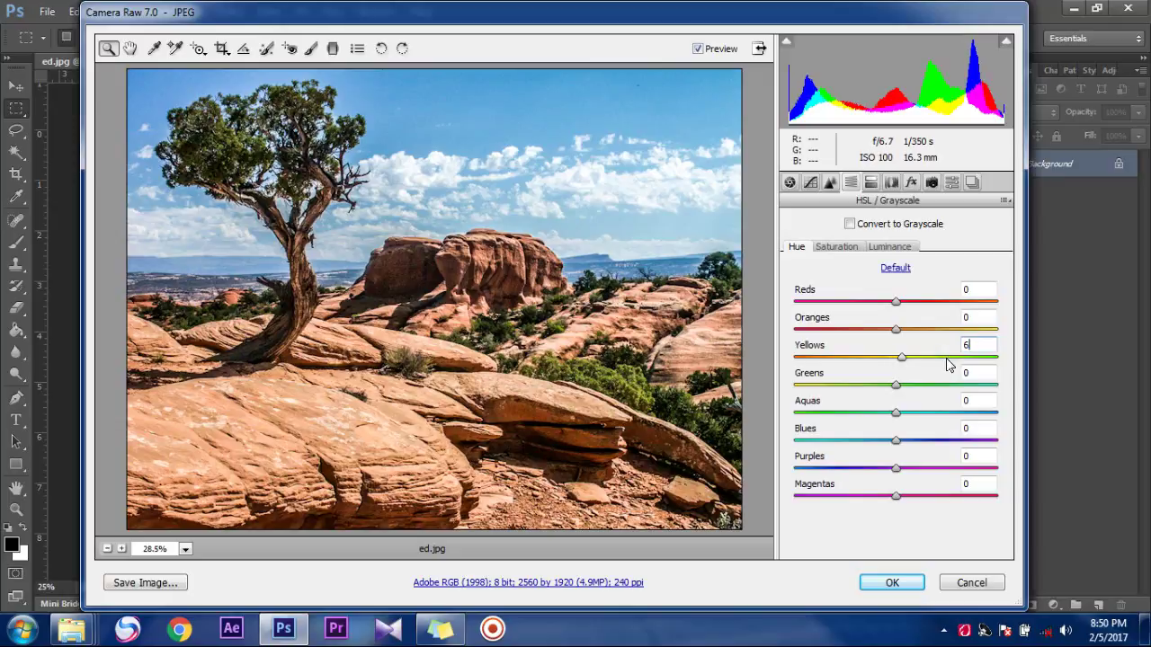
click(973, 369)
text(100)
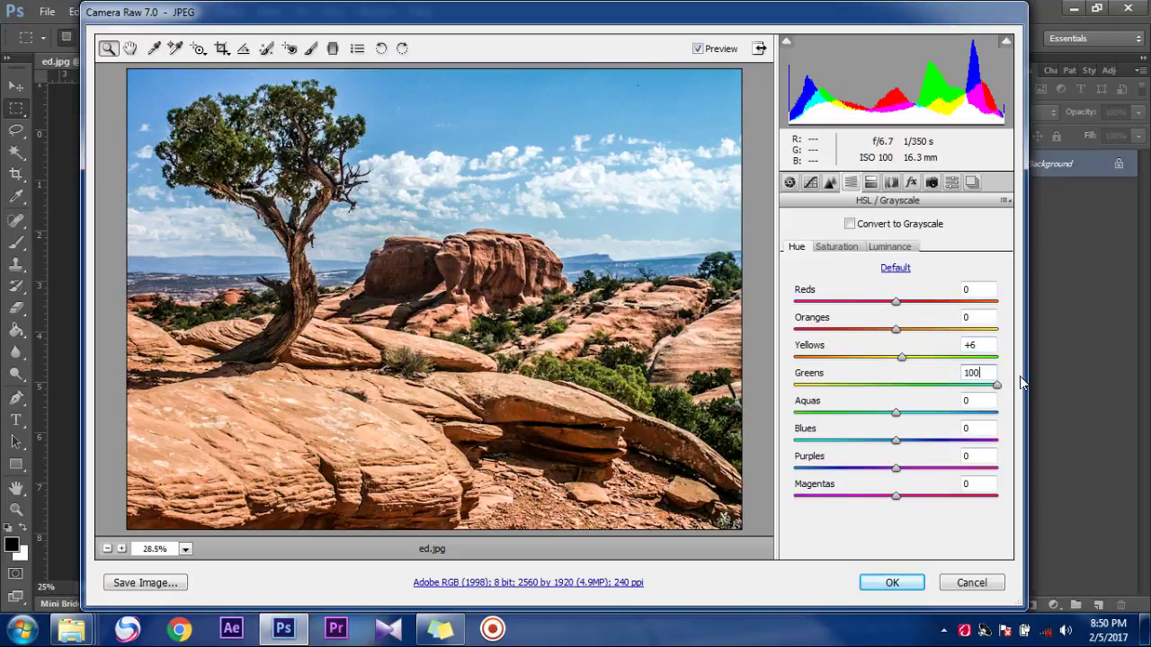
click(978, 400)
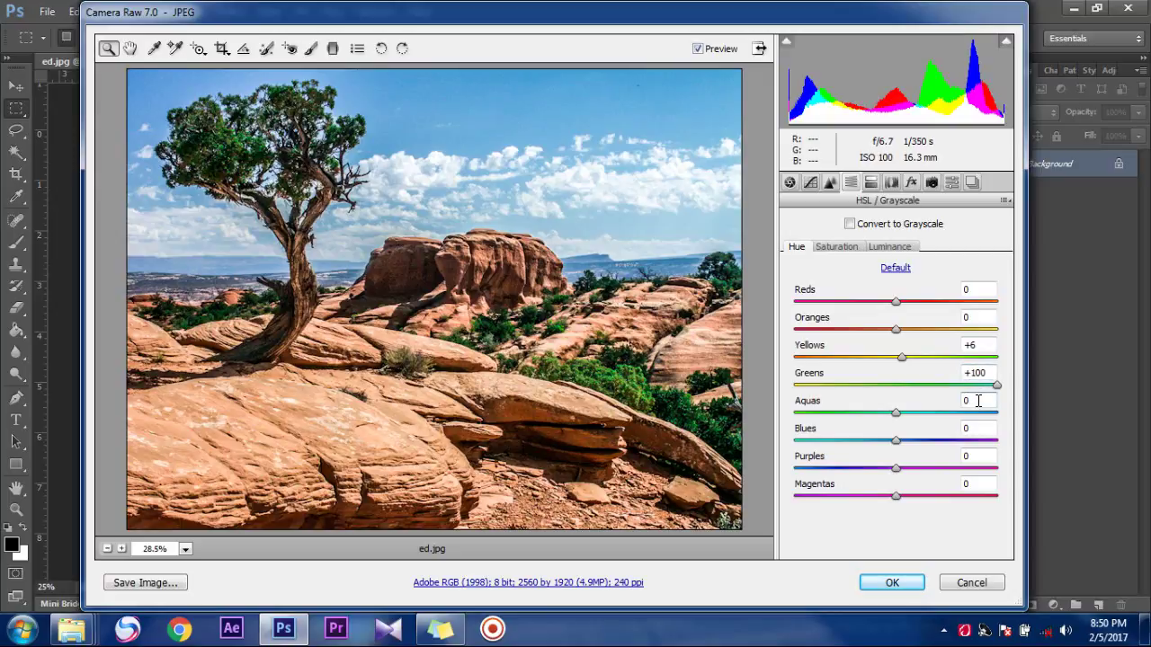
text(8)
text(2)
key(Tab)
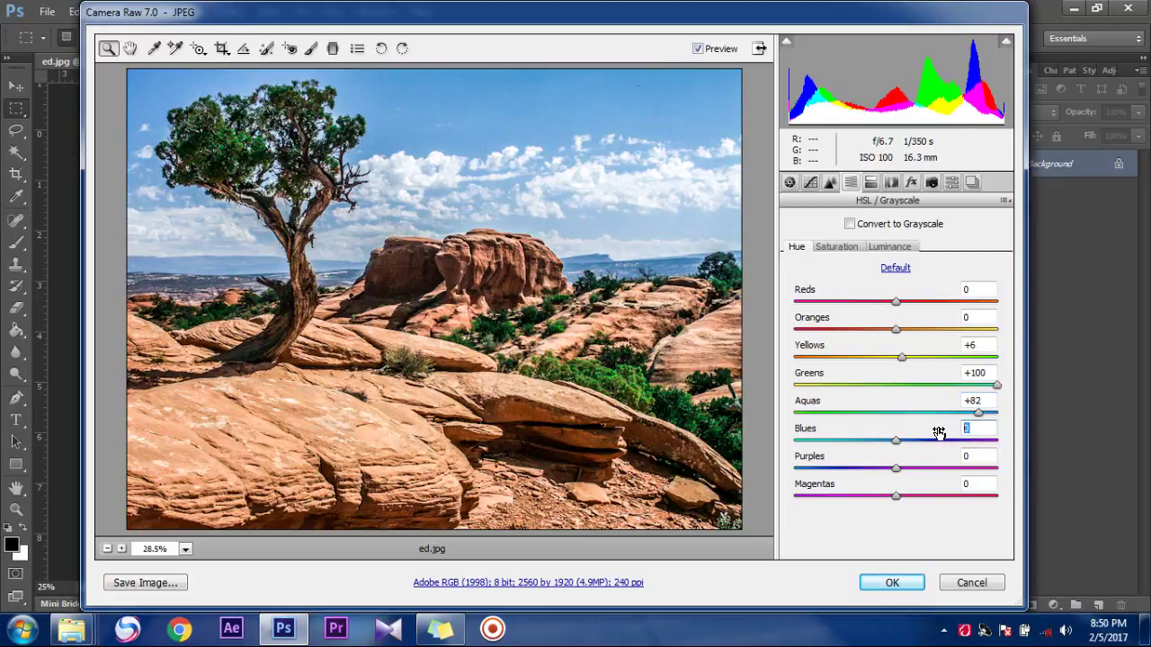
text(2)
key(Tab)
text(-)
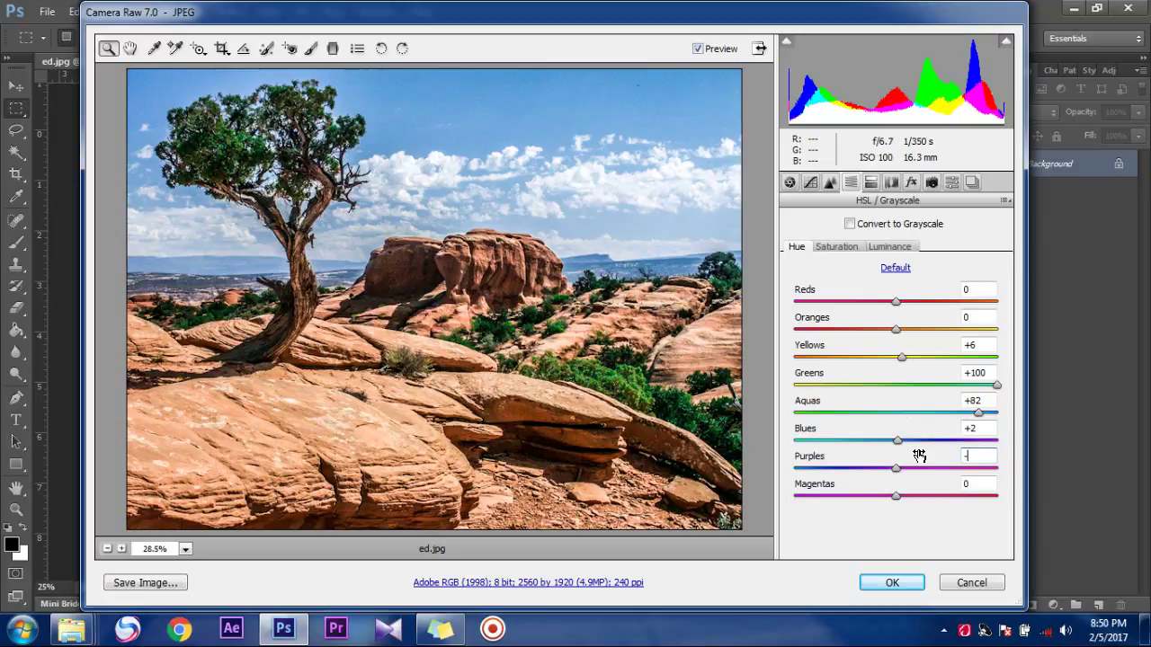
text(1)
Step: In the Saturation tab, enter Yellows 81, Greens 100, Blues 53 and Purples -7
click(841, 249)
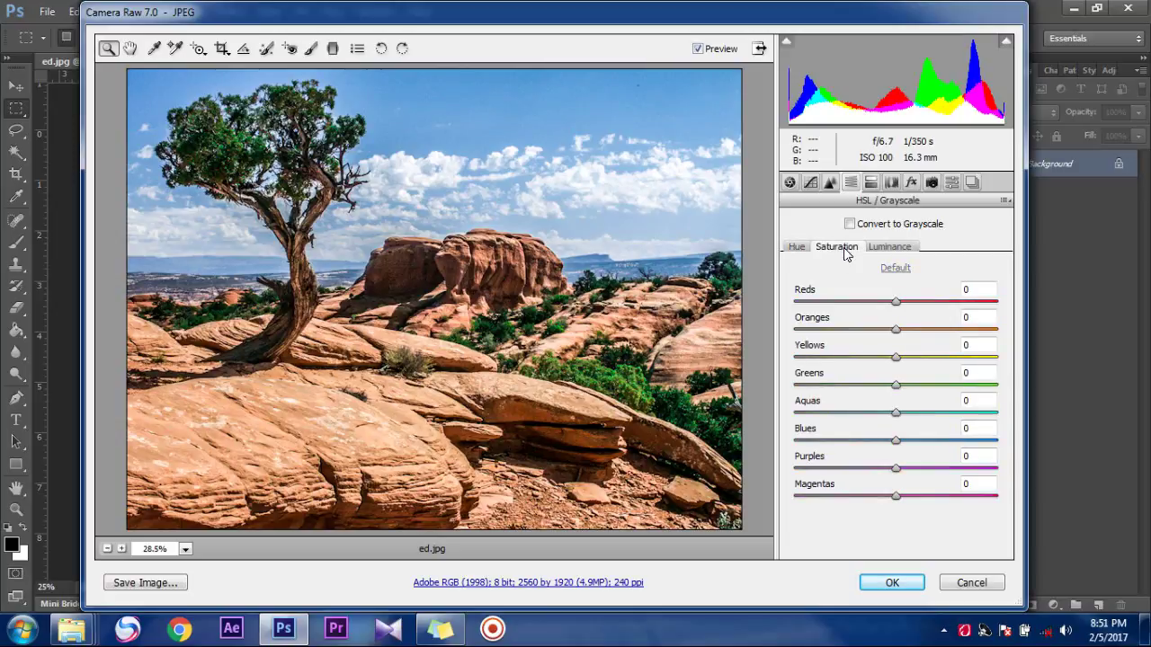
click(963, 349)
key(BackSpace)
text(81)
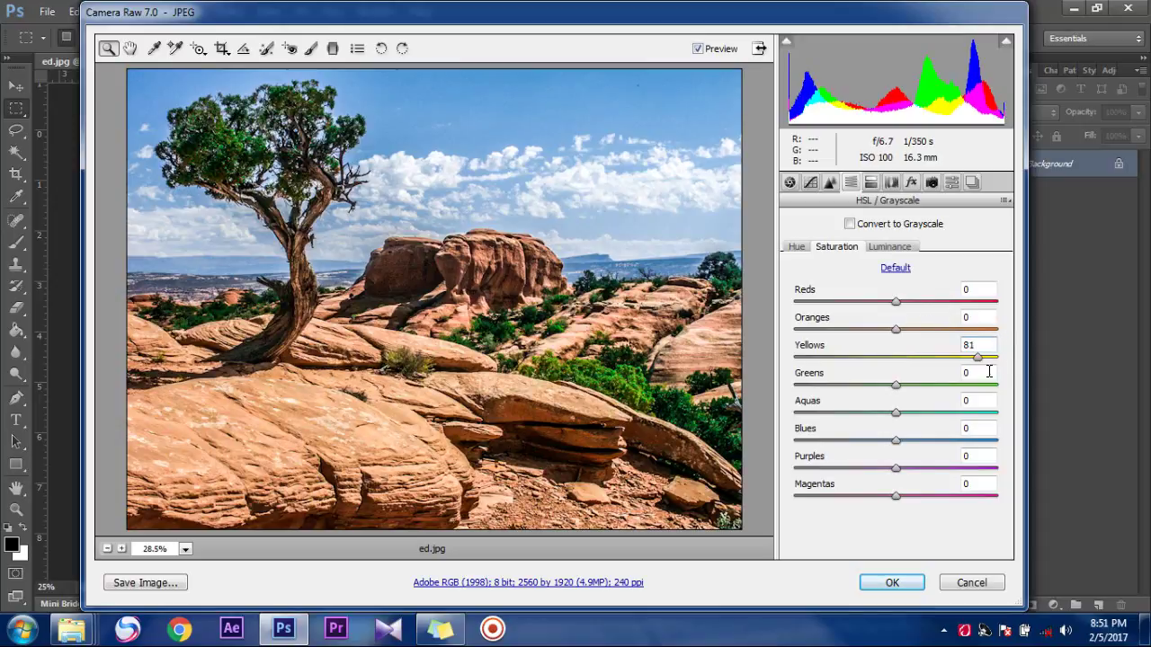
key(Tab)
text(10)
text(0)
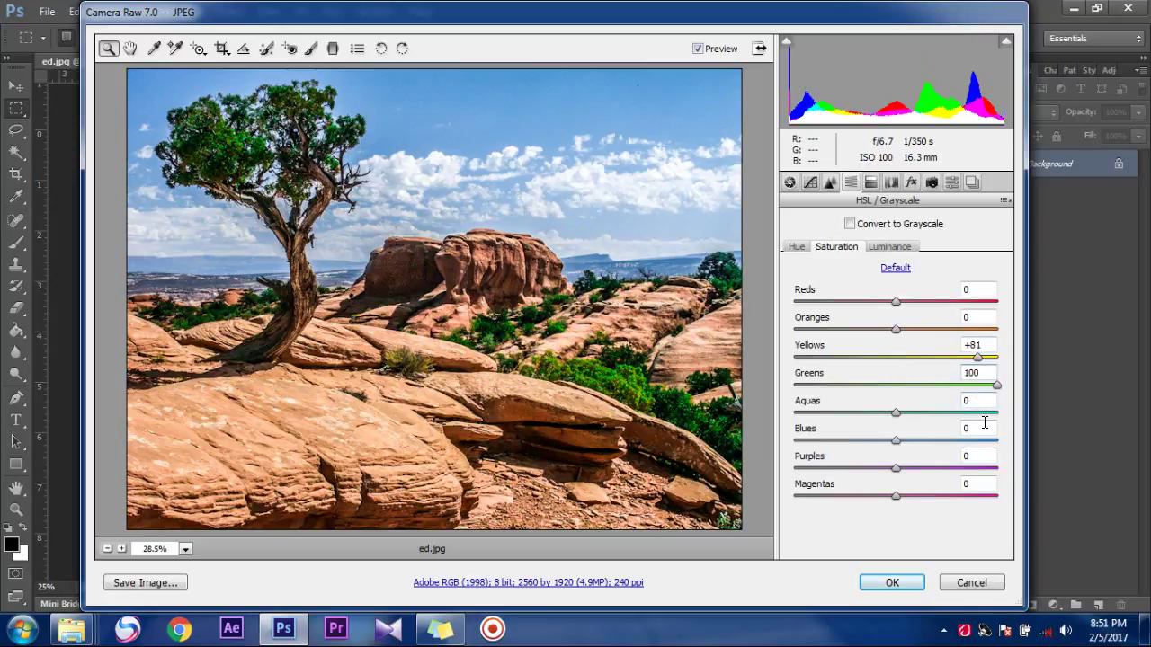
click(986, 424)
text(53)
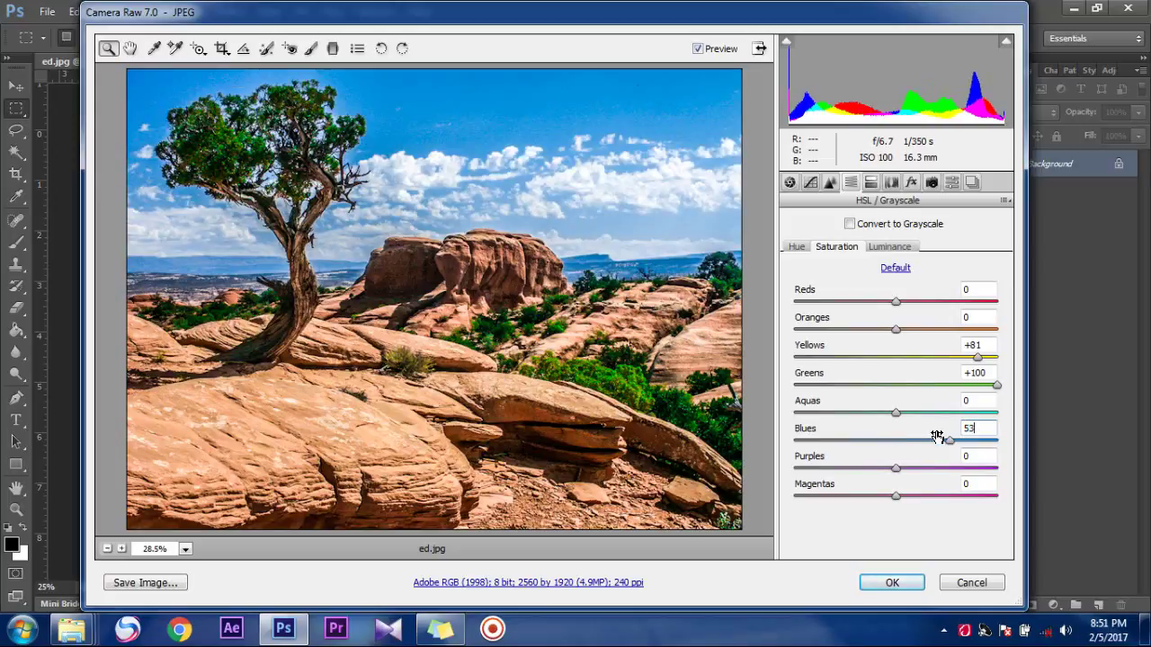
key(Tab)
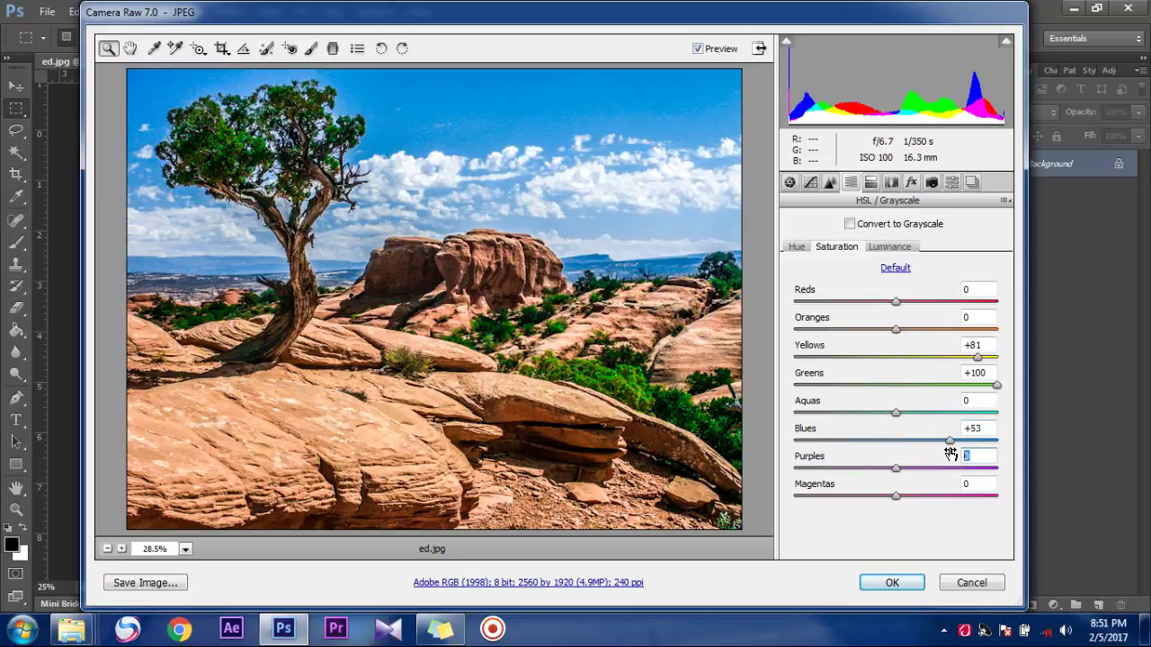
text(-)
text(7)
Step: Set Luminance for Reds to +14, Yellows to +100 and Greens to +53
click(906, 247)
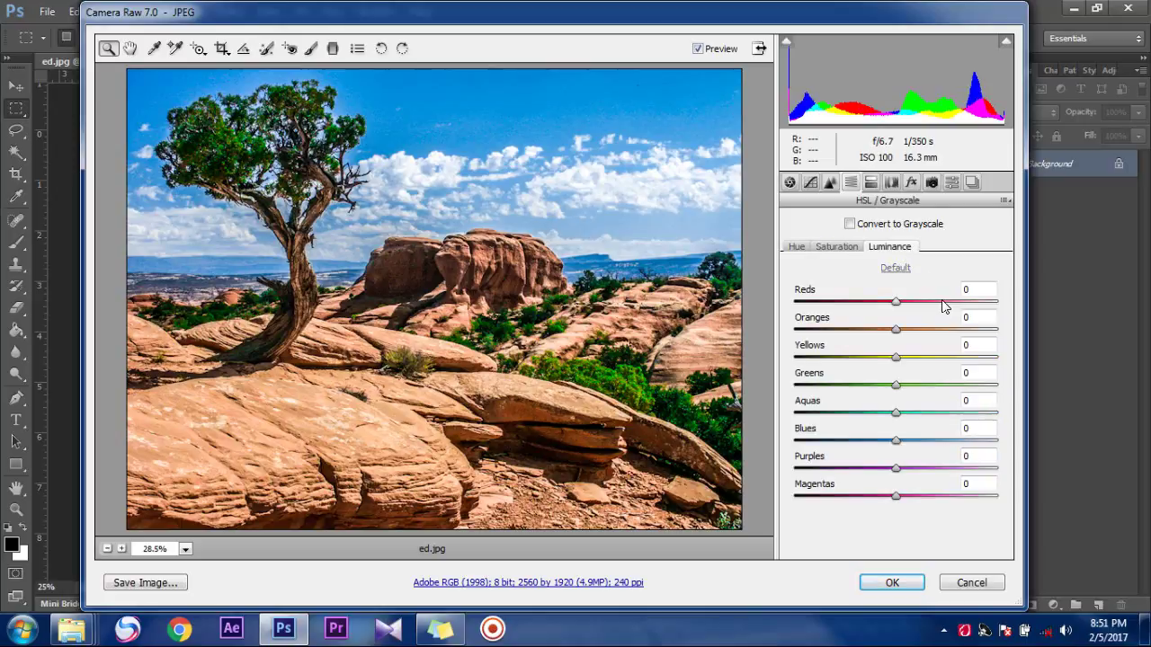
click(969, 290)
text(14)
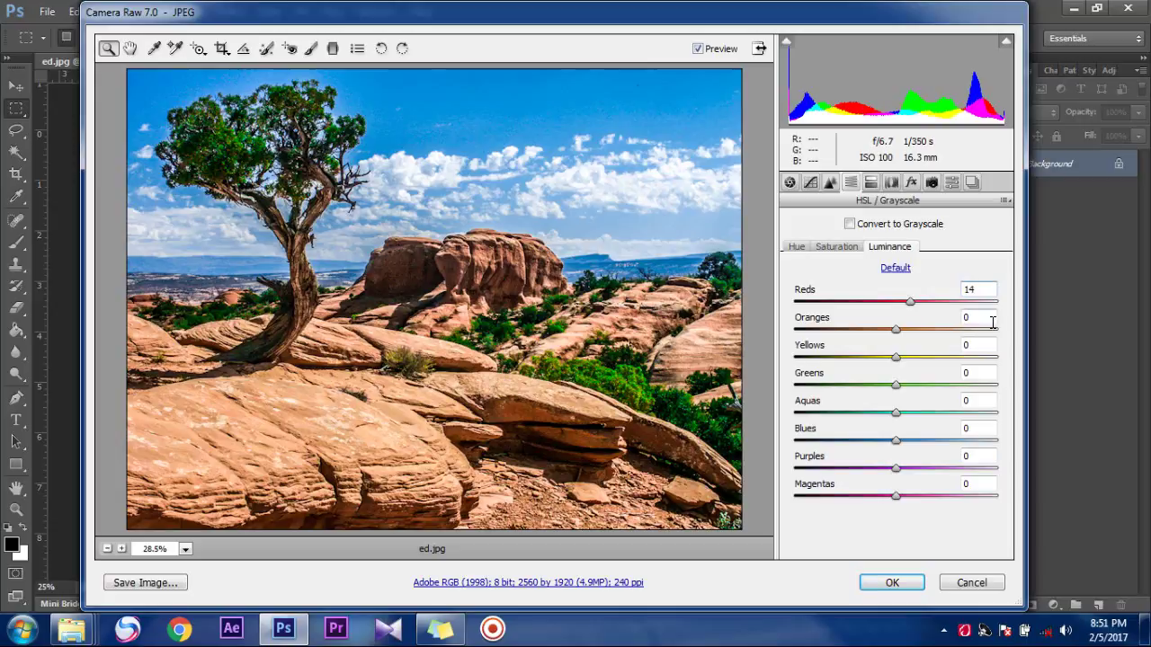
click(989, 345)
text(00)
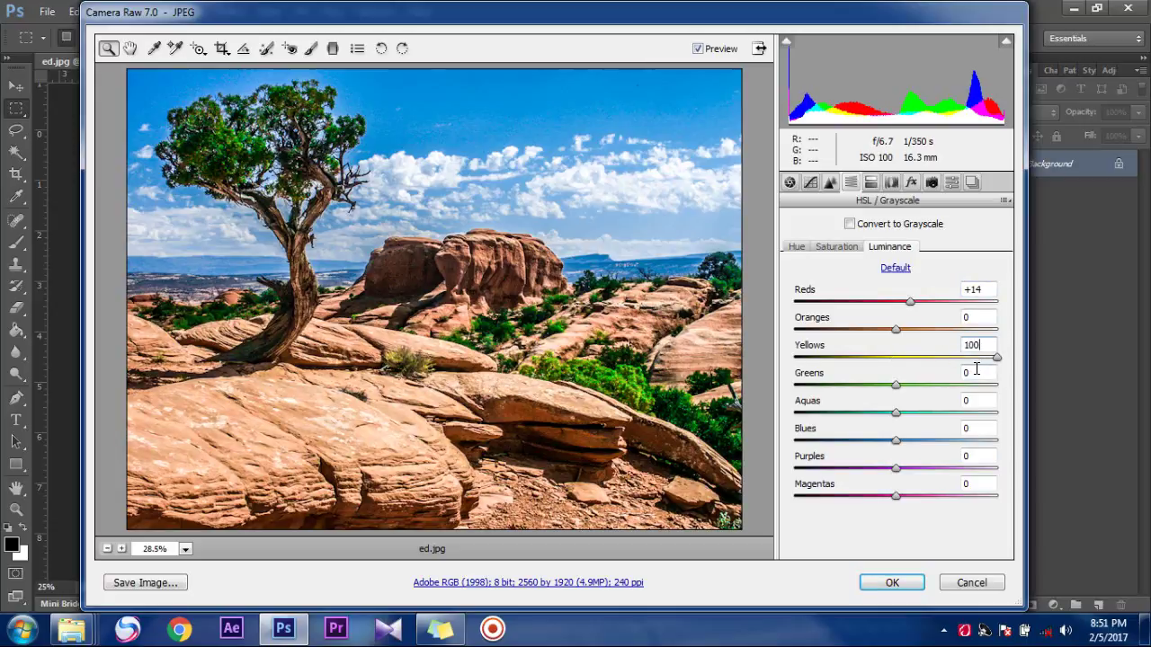
click(977, 370)
text(5)
text(3)
Step: Set Luminance for Aquas to -83, Blues to -9 and Purples to +2
click(977, 400)
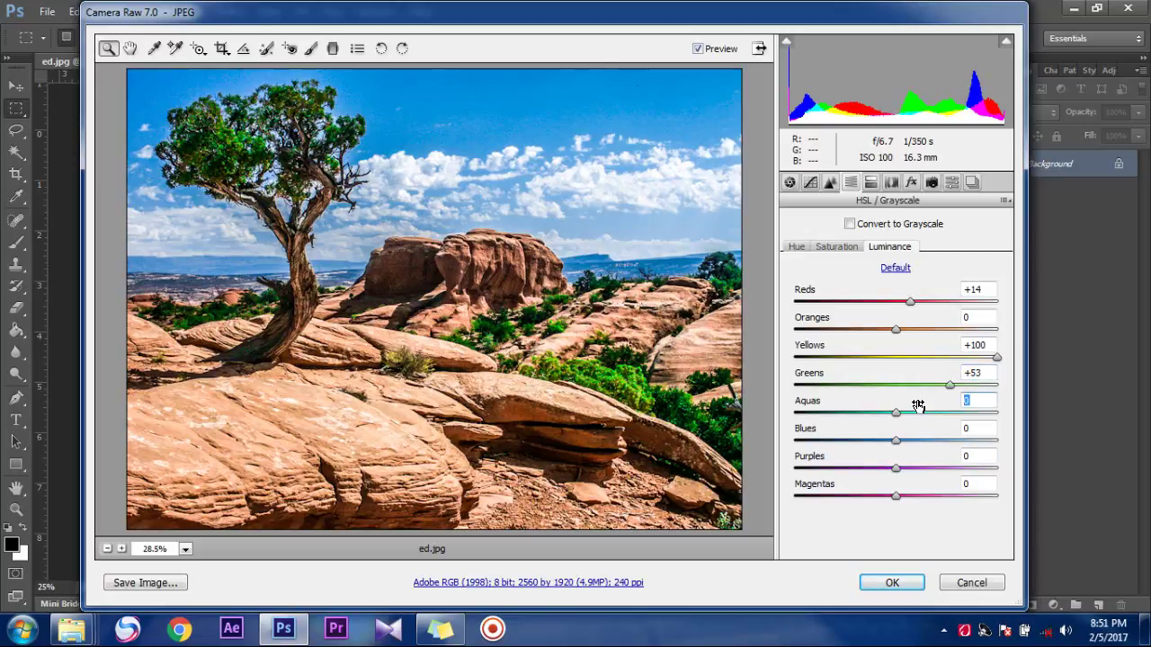
text(83)
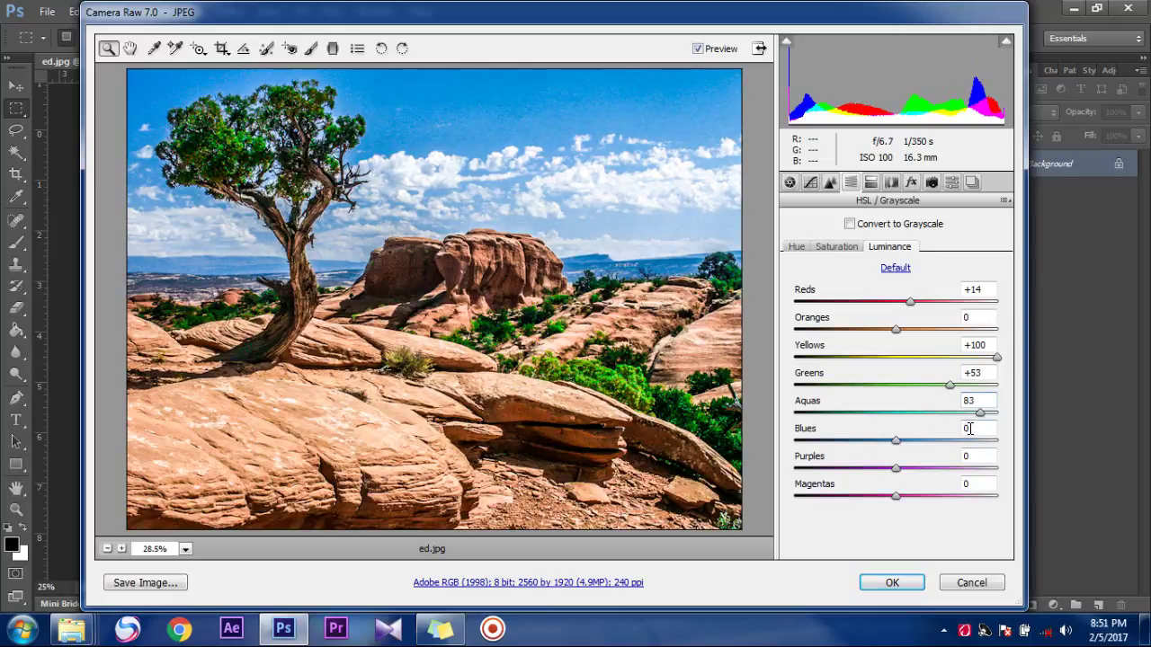
click(969, 429)
click(969, 401)
text(-83)
click(974, 429)
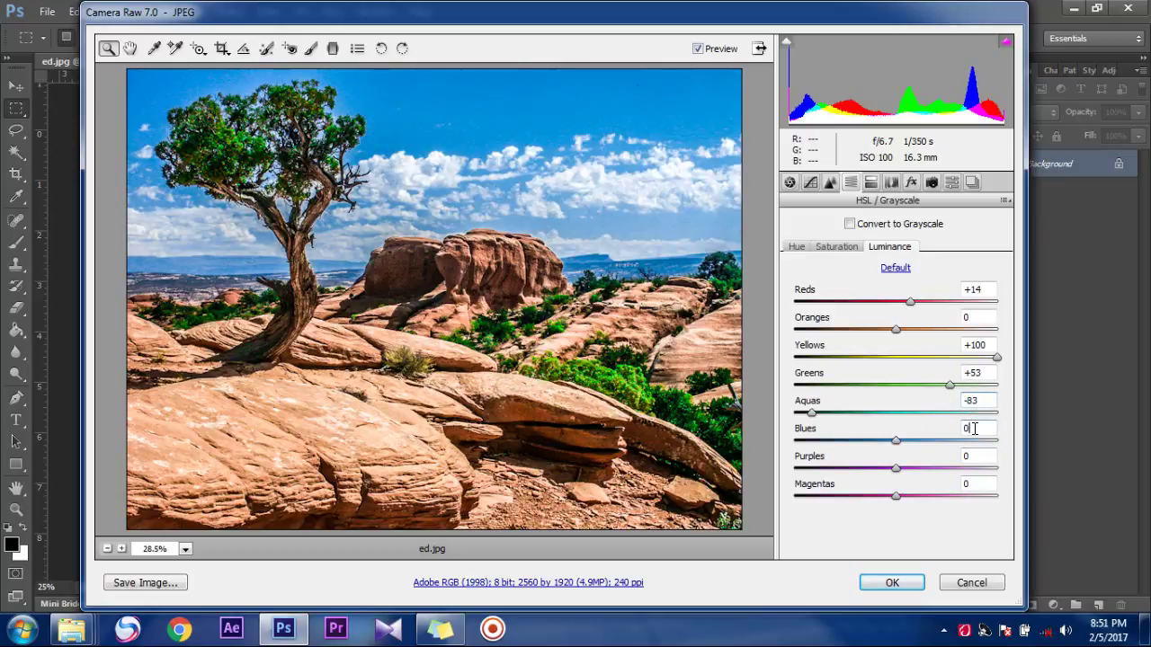
double_click(971, 430)
text(9)
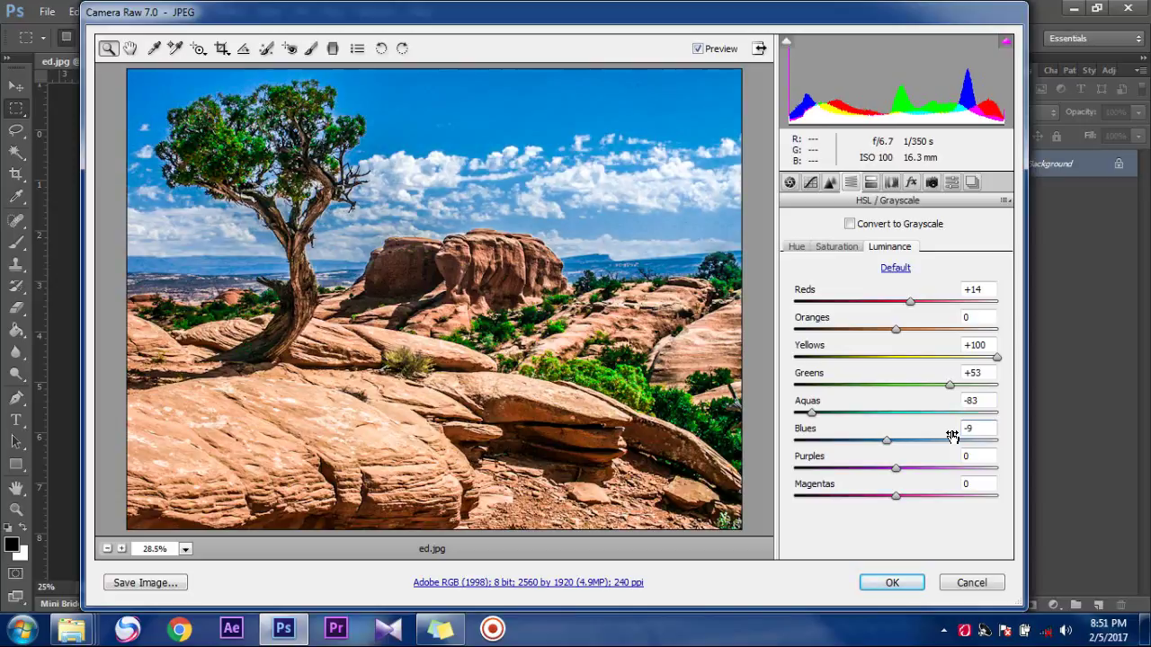
click(971, 455)
text(2)
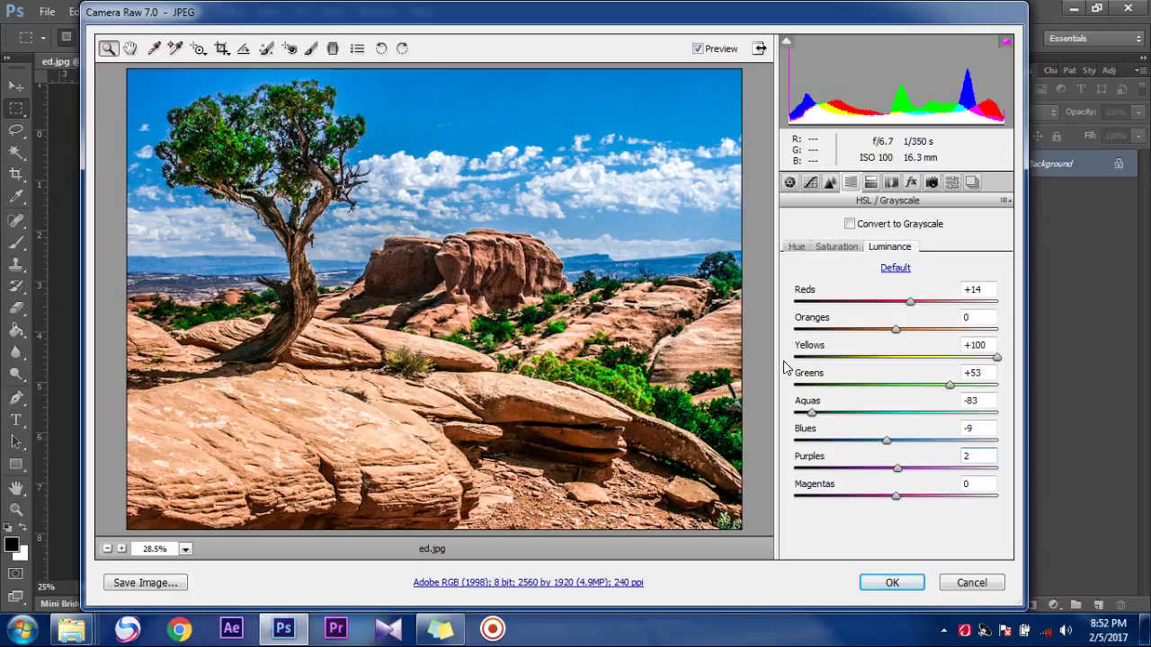
Step: Compare the Camera Raw edits with the original, then apply them and commit the placed 'ed' layer
click(698, 49)
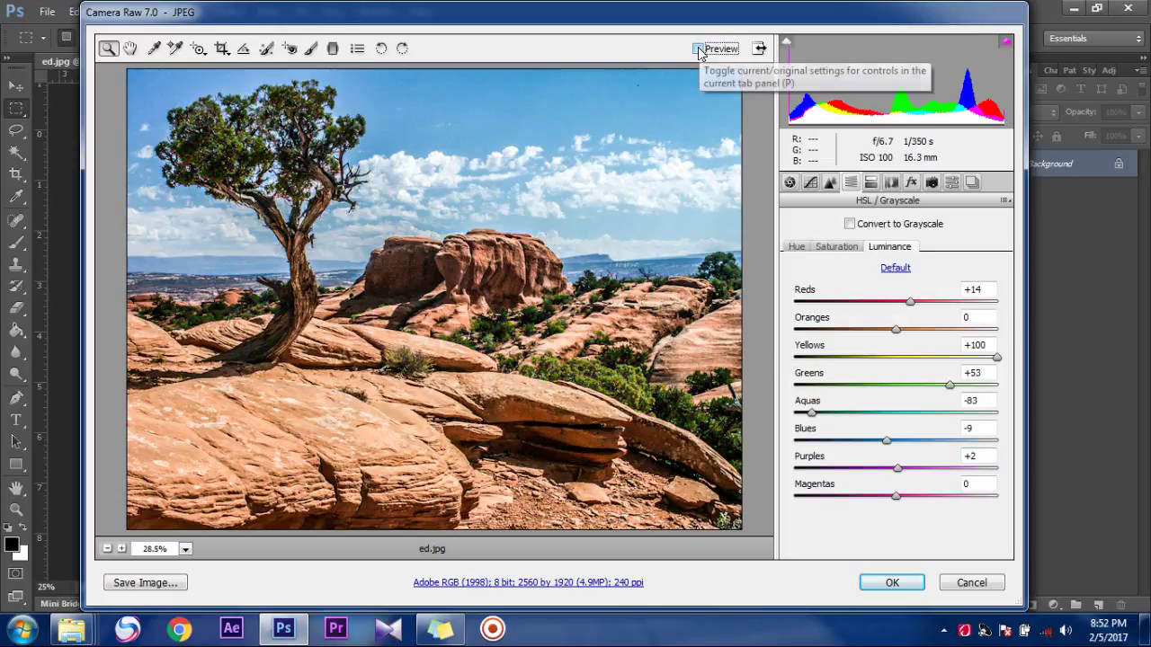
click(699, 50)
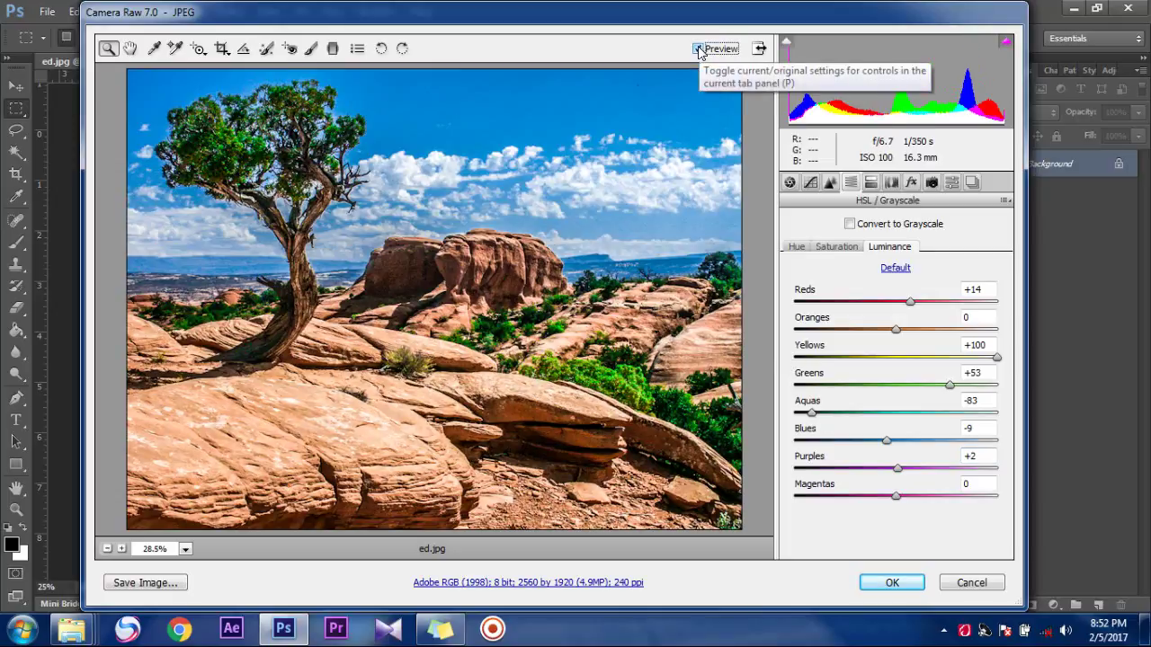
click(897, 582)
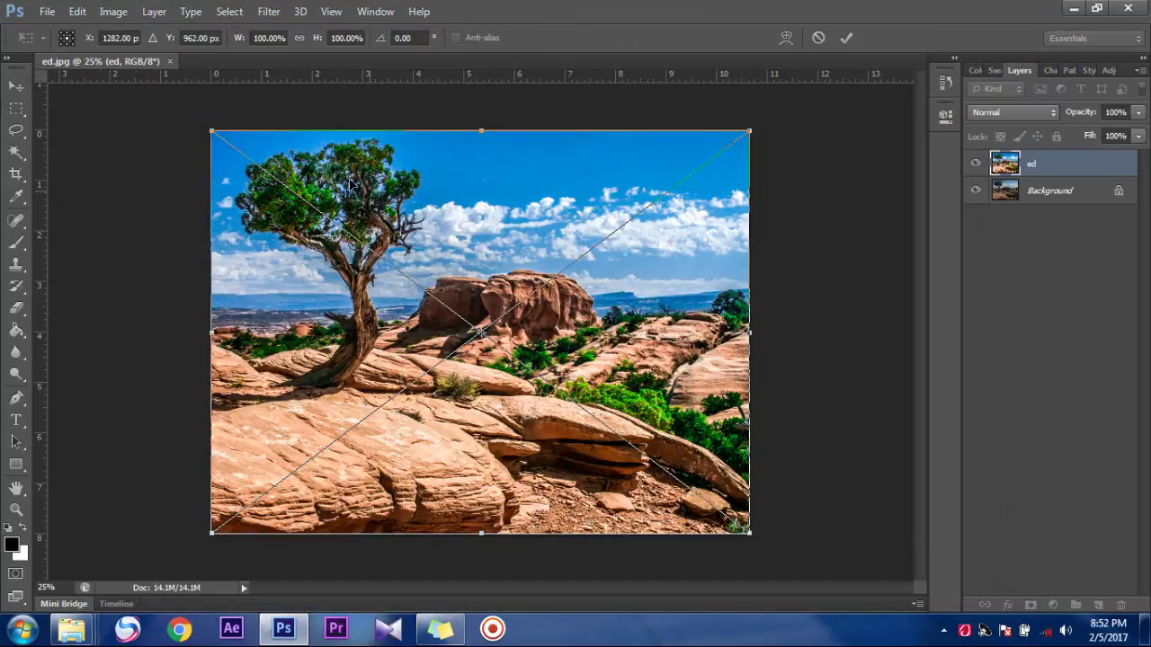
key(Return)
Step: Switch to the Rectangular Marquee tool, minimize Photoshop, and show the hidden system tray icons
key(m)
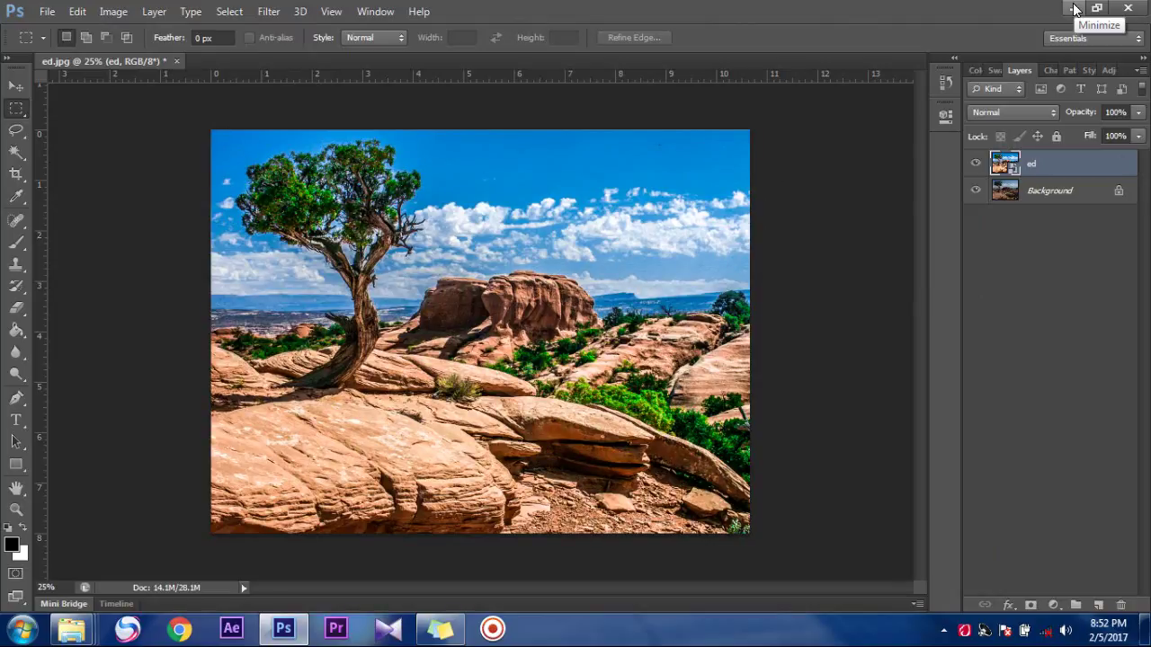
click(1076, 9)
click(944, 630)
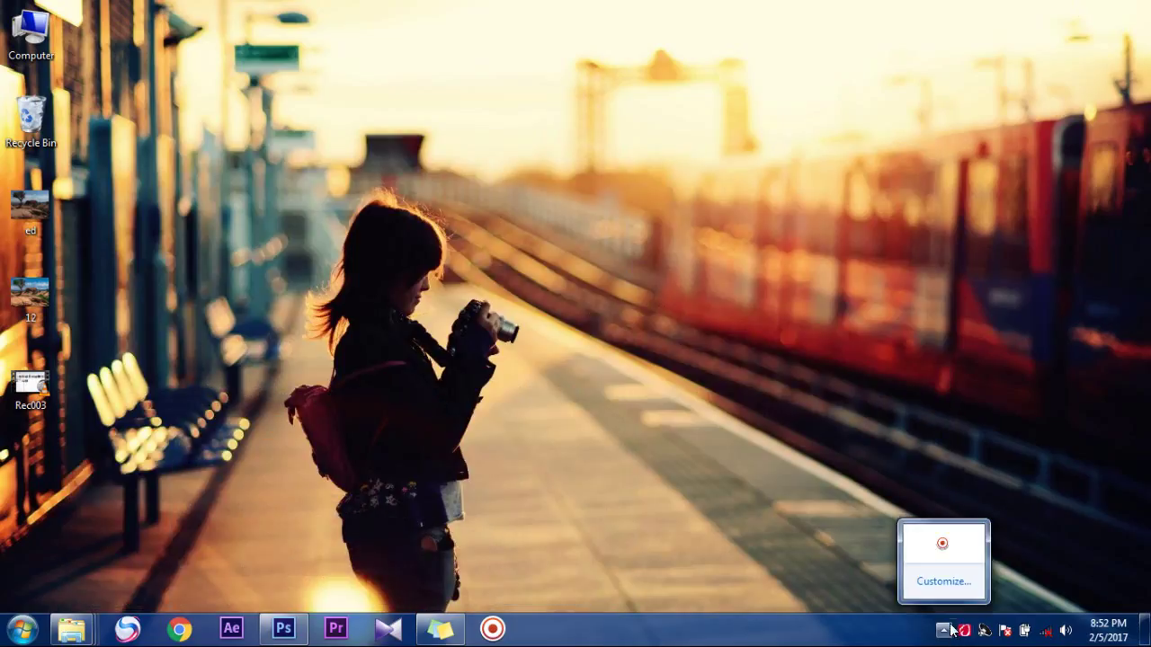